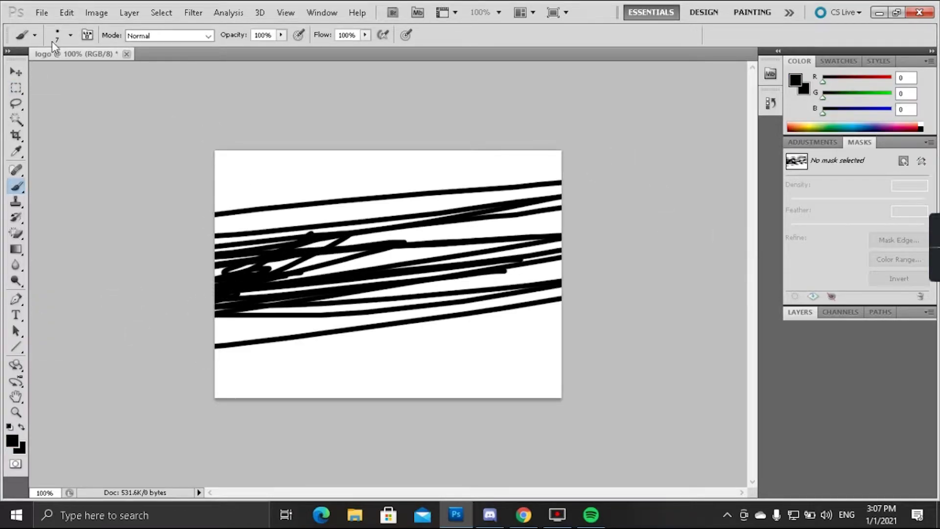
- Cover the whole canvas with black using a 2500 px brush, and reduce the brush size again
left_click(71, 35)
left_click(306, 135)
left_click(307, 134)
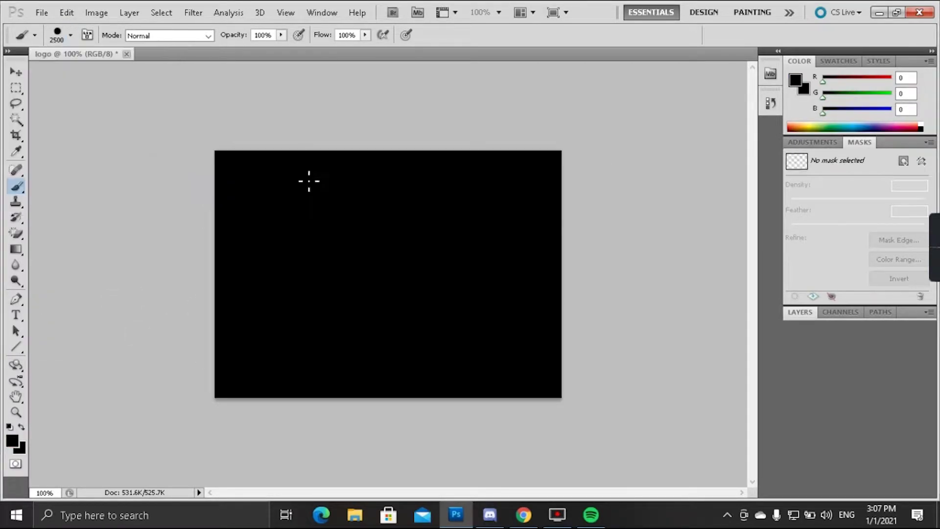
left_click(71, 35)
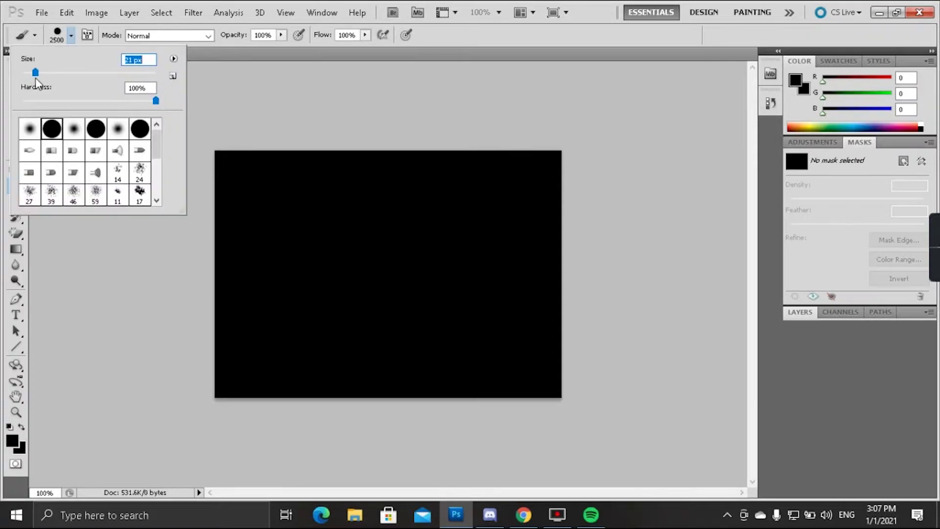
left_click(260, 101)
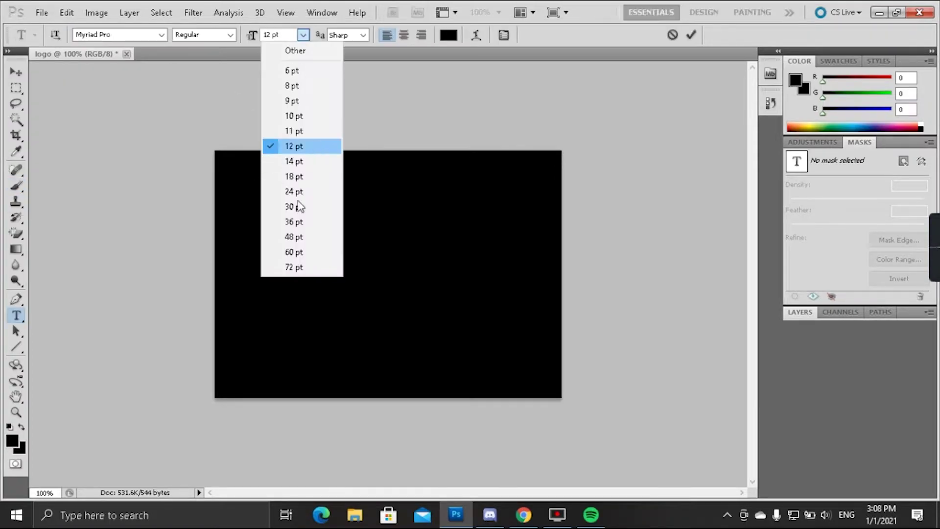
- Add the letter "A" in white 60 pt text on the black canvas
left_click(294, 252)
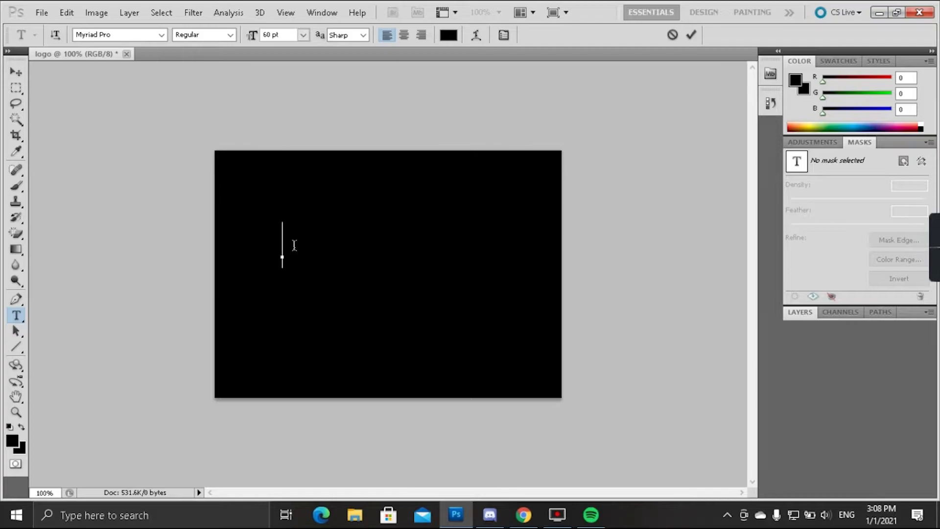
left_click(795, 80)
left_click_drag(136, 261, 4, 66)
left_click(333, 133)
type("A")
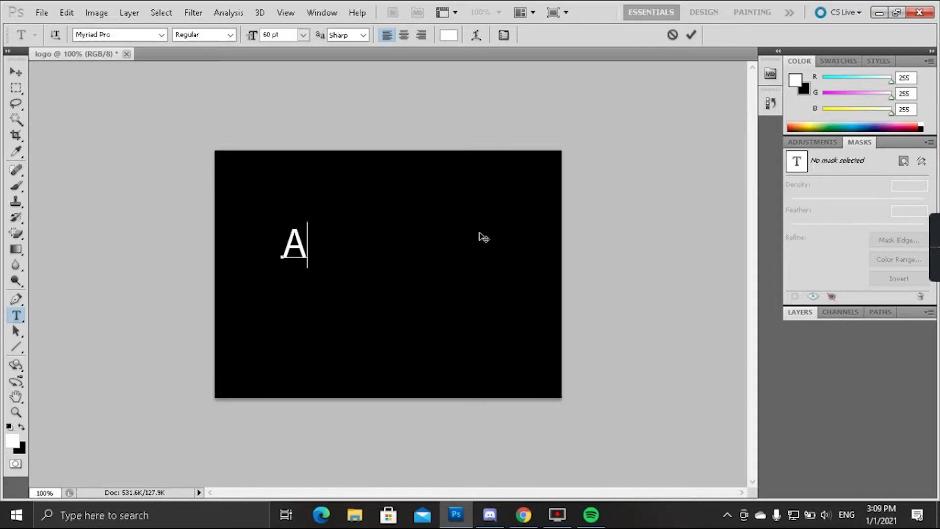
- Set the font size of the letter A to 140 pt
double_click(296, 239)
left_click(303, 35)
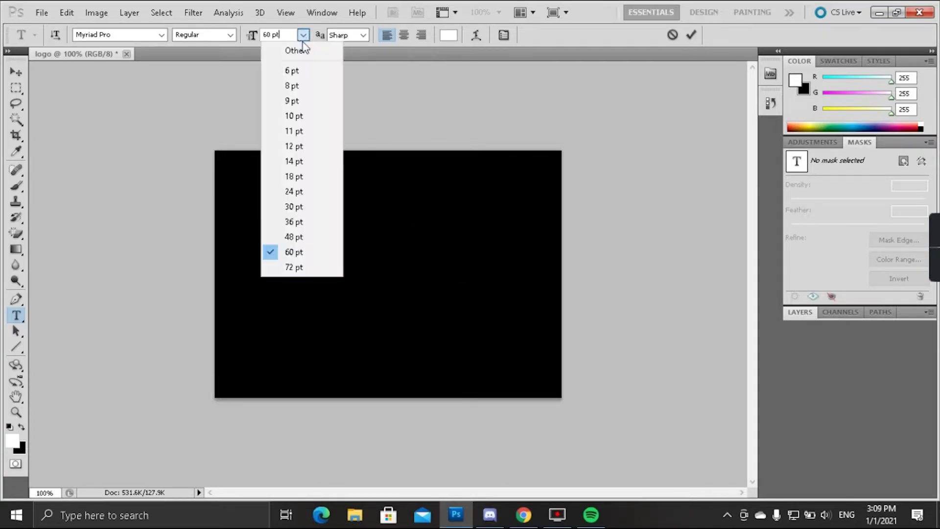
left_click(295, 267)
type("140")
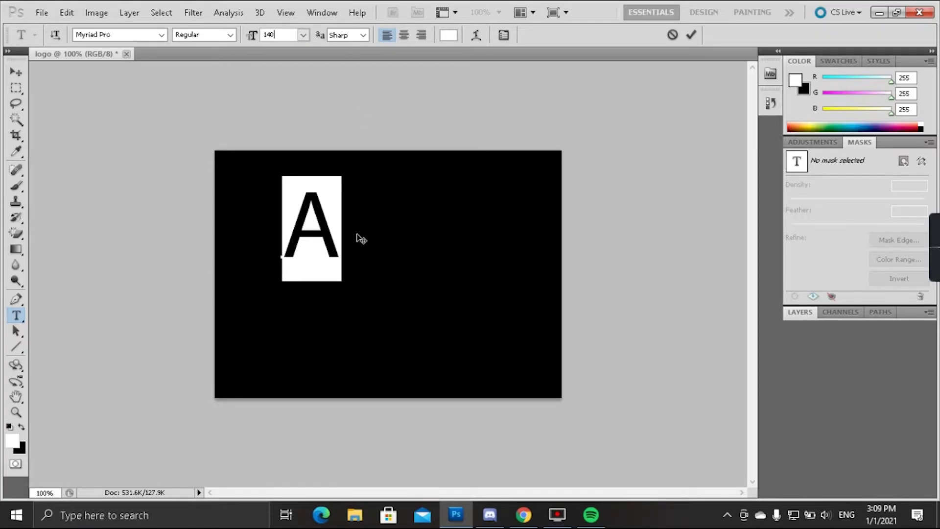
- Change the font style of the letter A to Bold Italic
left_click(276, 259)
left_click(223, 35)
left_click(317, 196)
left_click_drag(301, 217, 342, 227)
left_click(230, 35)
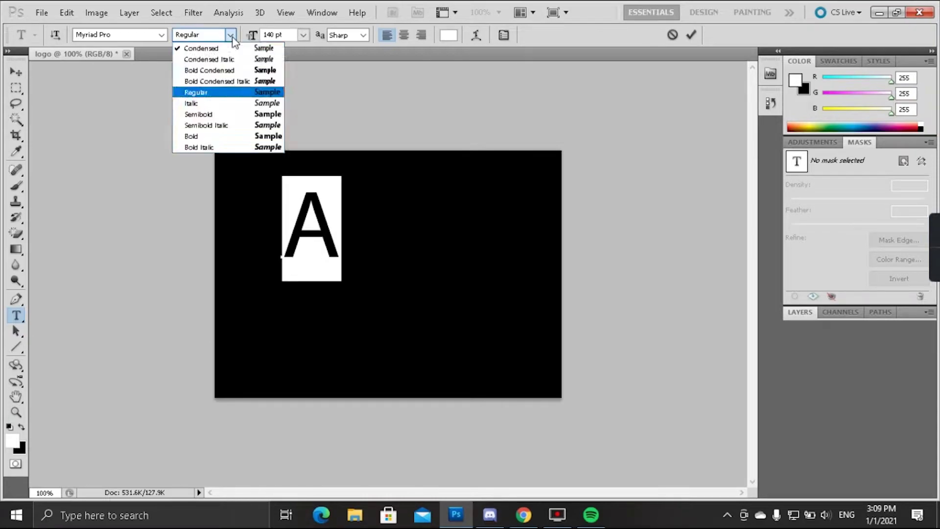
left_click(263, 147)
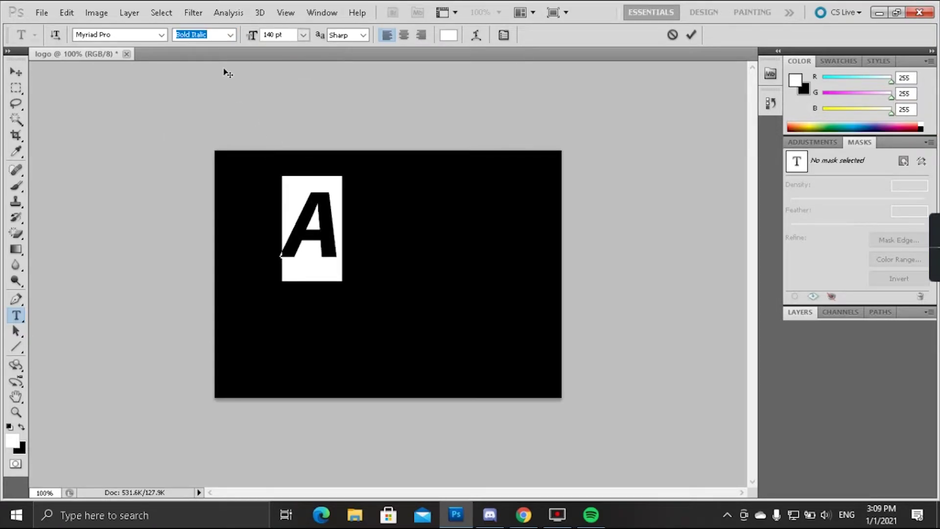
- Try centre and right alignment on the letter A, and return it to left alignment
left_click(406, 36)
left_click(421, 35)
left_click(385, 33)
left_click(365, 99)
left_click(318, 226)
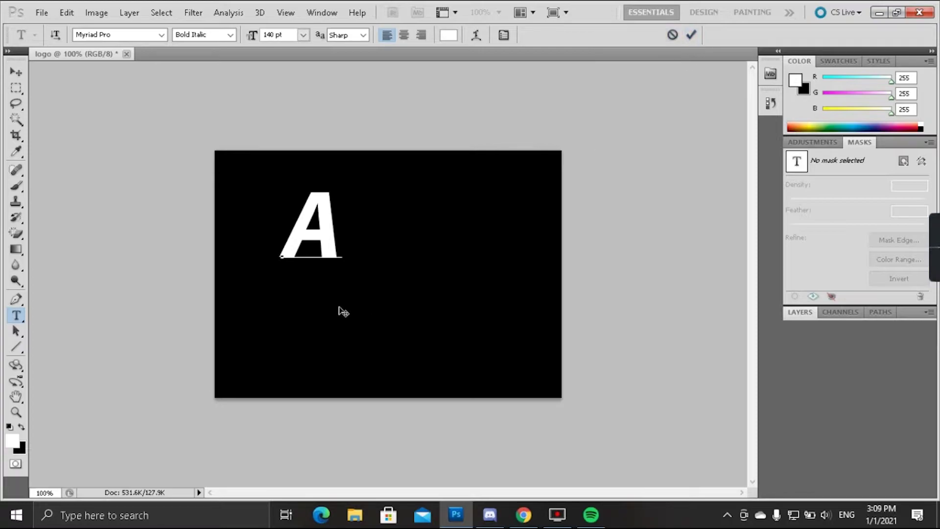
- Move the letter A down towards the centre of the canvas
left_click(23, 72)
left_click_drag(296, 232, 337, 276)
key("ctrl+plus")
key("ctrl+minus")
key("ctrl+plus")
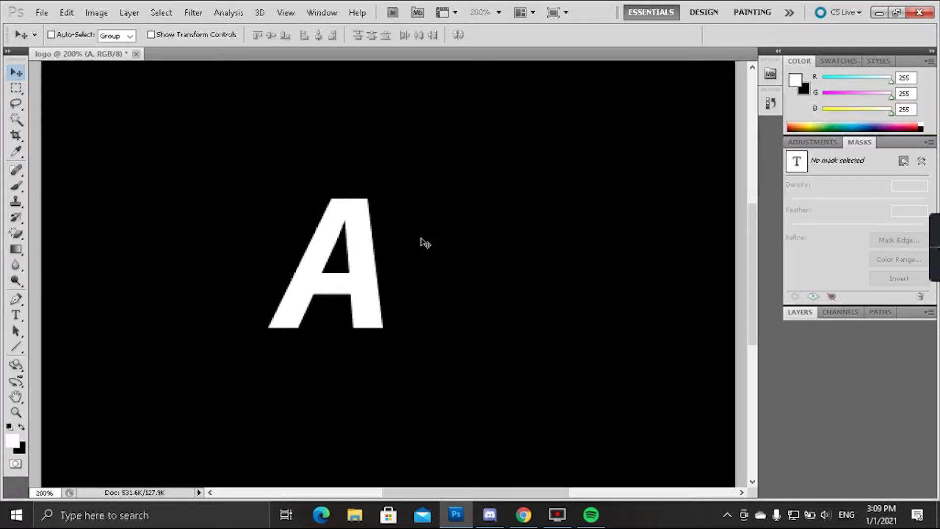
key("ctrl+minus")
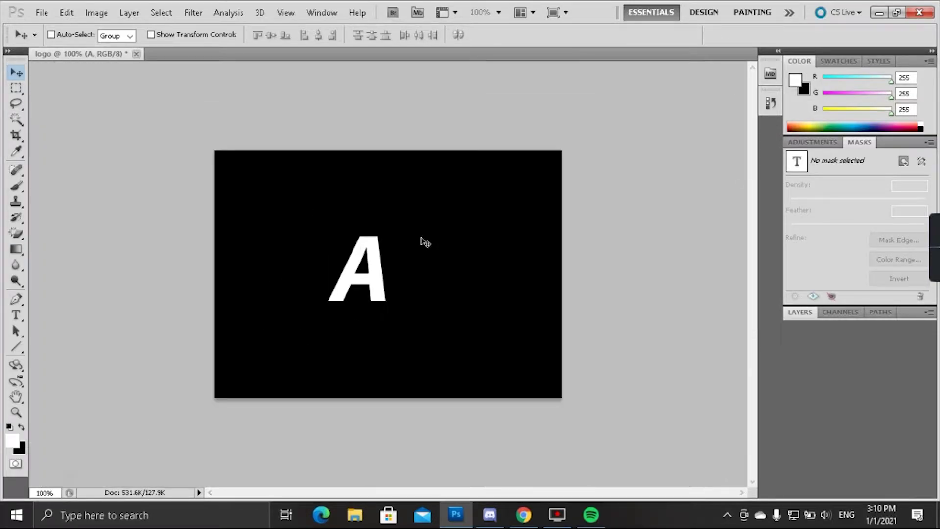
- Add a separate white text letter "M" beside the A in 140 pt Bold Italic
left_click(16, 315)
left_click(410, 277)
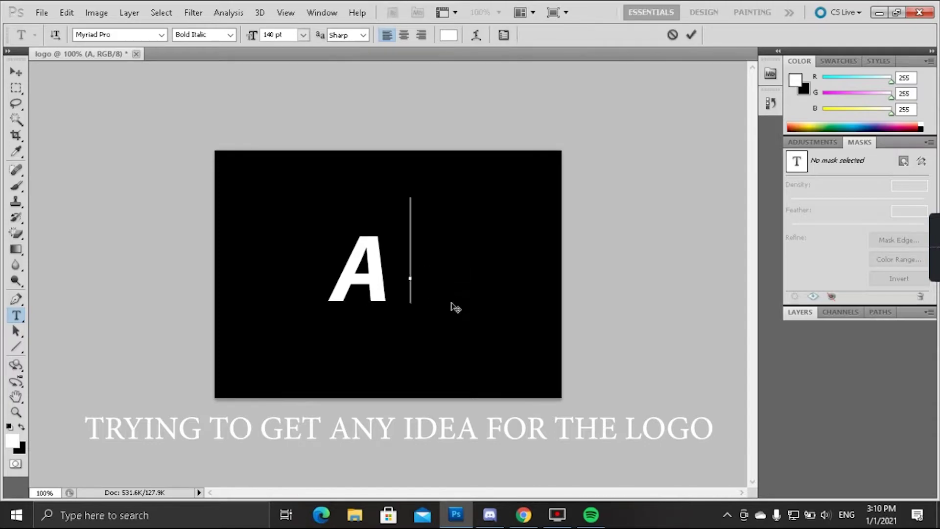
type("m")
key("BackSpace")
type("M")
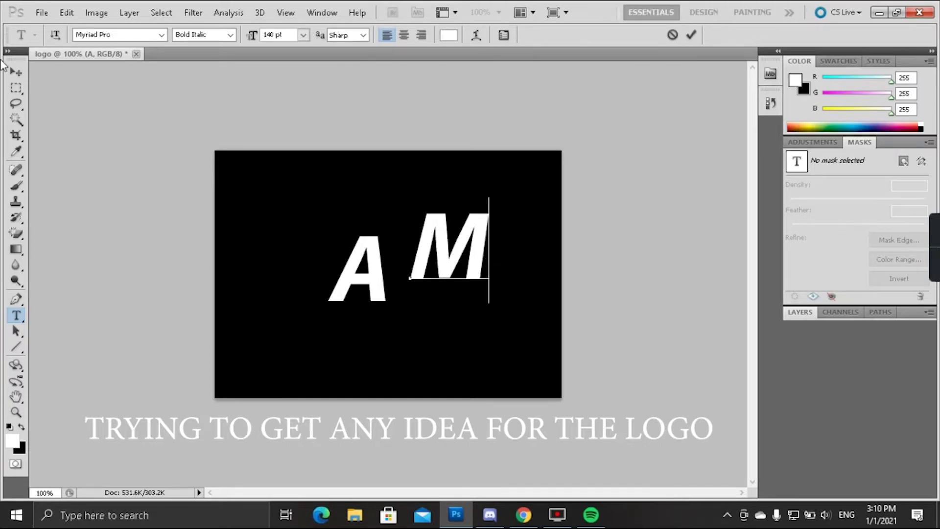
- Align the M level with the A and slide it over until it overlaps the A's outer leg
left_click(17, 72)
left_click_drag(433, 257, 411, 281)
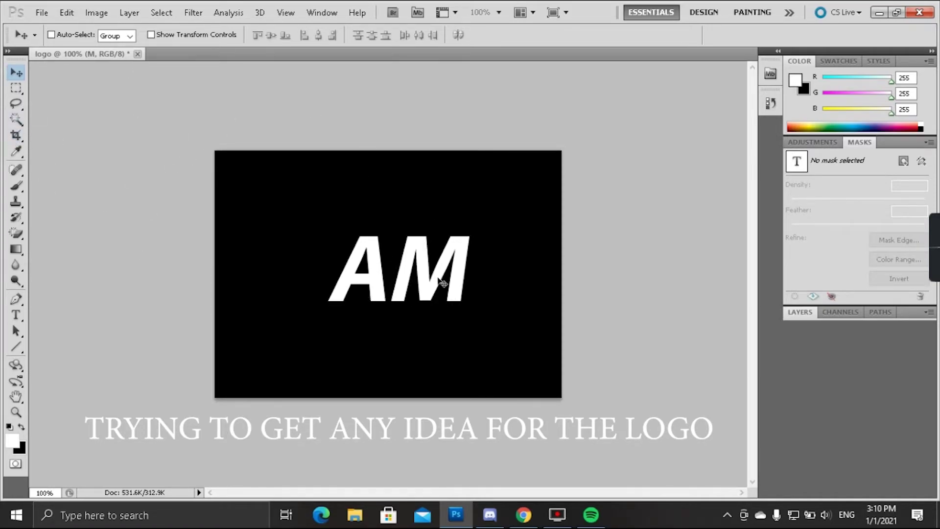
left_click_drag(434, 279, 383, 278)
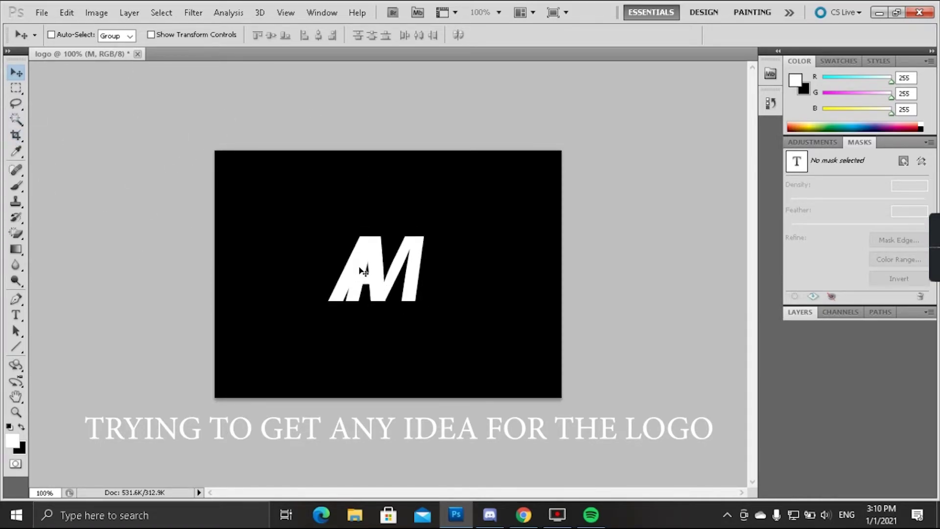
- Rasterize the M layer and paint out its overlapping parts inside and below the A with a black 7 px brush
key("ctrl+plus")
key("ctrl+plus")
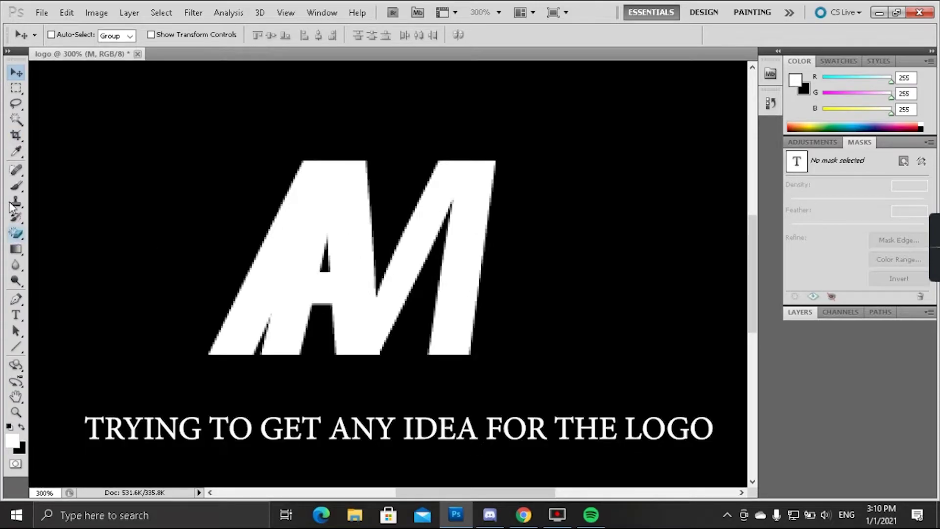
left_click(16, 187)
left_click(921, 128)
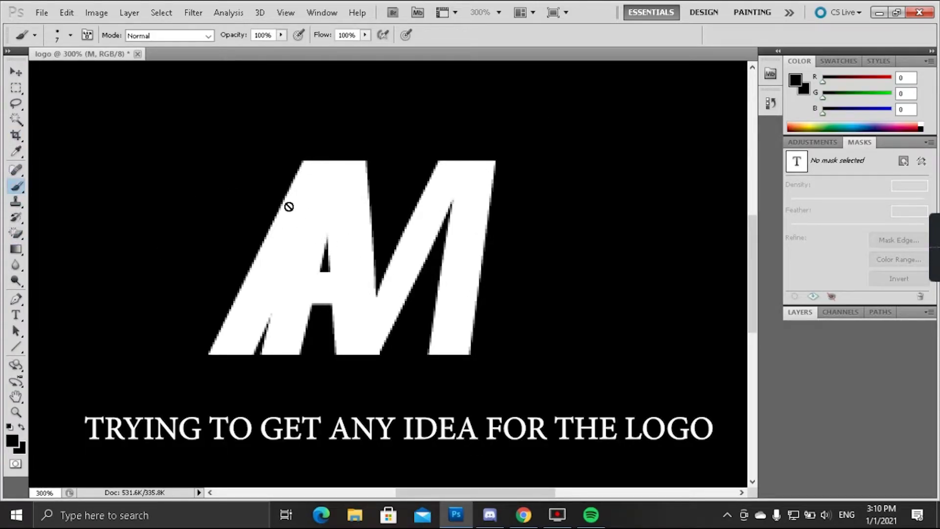
left_click(305, 337)
left_click(431, 209)
mouse_move(305, 332)
left_mouse_down()
mouse_move(297, 315)
mouse_move(319, 315)
mouse_move(283, 316)
mouse_move(265, 363)
left_mouse_up()
mouse_move(324, 276)
left_mouse_down()
mouse_move(324, 241)
mouse_move(320, 272)
left_mouse_up()
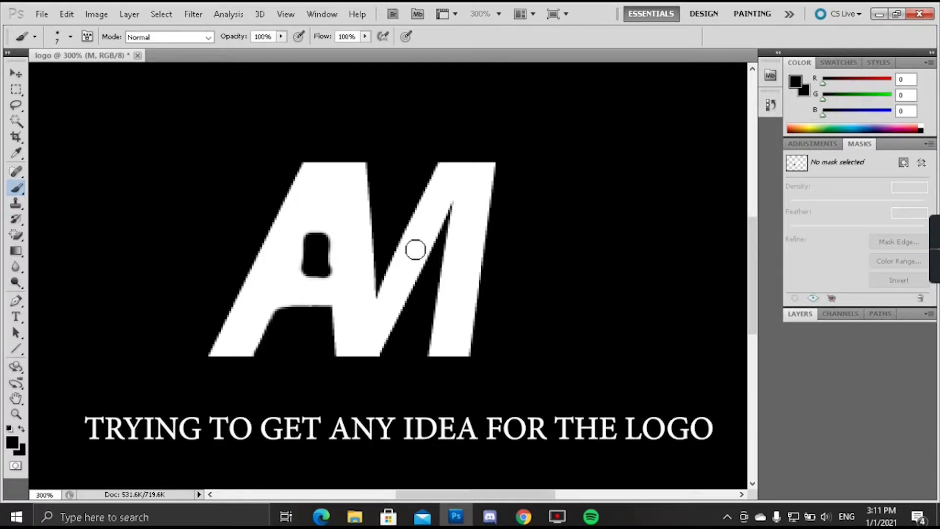
- Undo the last brush stroke and move the M clear of the A
key("ctrl+z")
left_click(16, 73)
left_click_drag(431, 245, 585, 252)
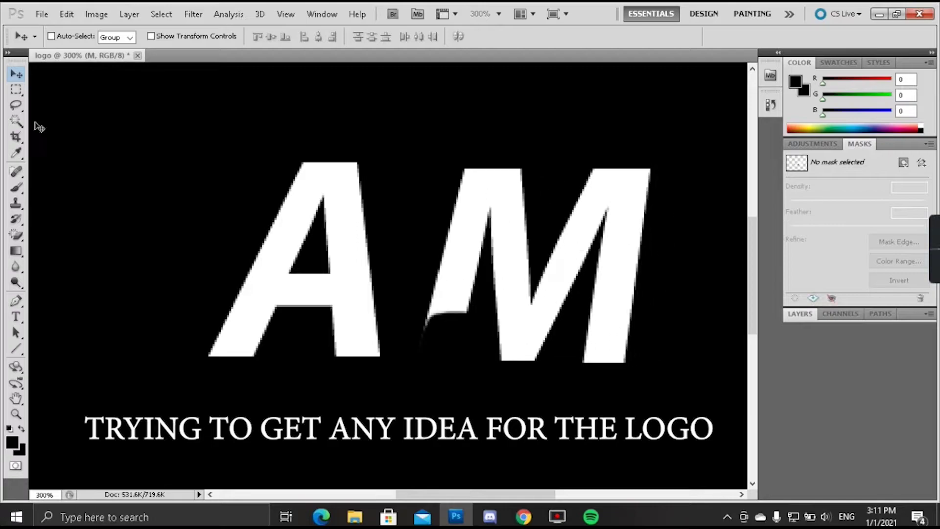
- Paint out the M's first leg with the black brush and move the M further from the A
left_click(16, 187)
mouse_move(470, 262)
left_mouse_down()
mouse_move(479, 237)
mouse_move(469, 174)
mouse_move(521, 175)
mouse_move(487, 183)
mouse_move(446, 281)
mouse_move(474, 287)
mouse_move(519, 183)
mouse_move(493, 236)
mouse_move(493, 178)
left_mouse_up()
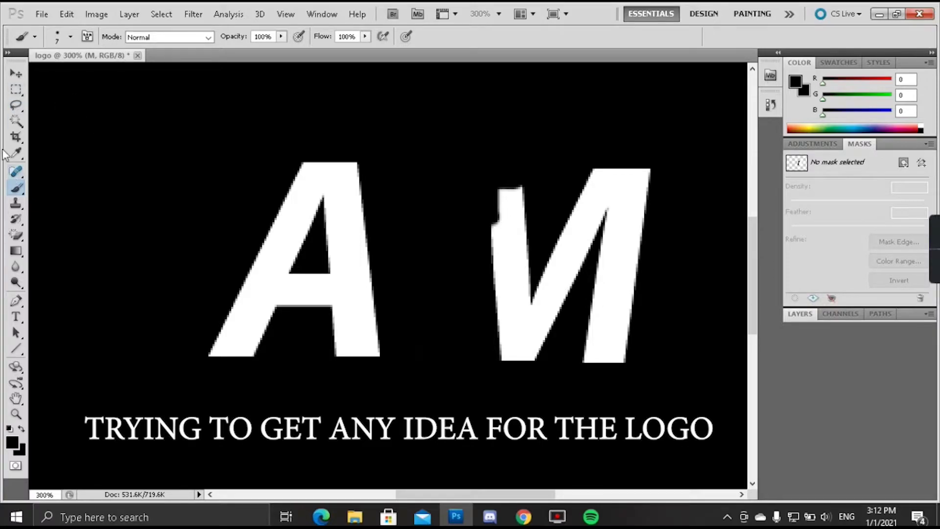
left_click(16, 74)
left_click_drag(504, 250, 518, 212)
- Remove the damaged M with the Magic Eraser
left_click(13, 237)
left_click(520, 237)
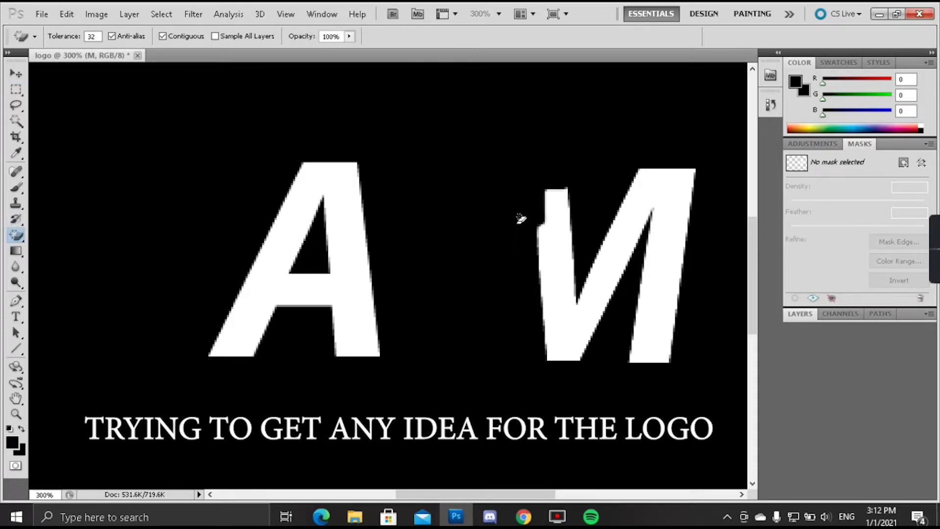
left_click(624, 259)
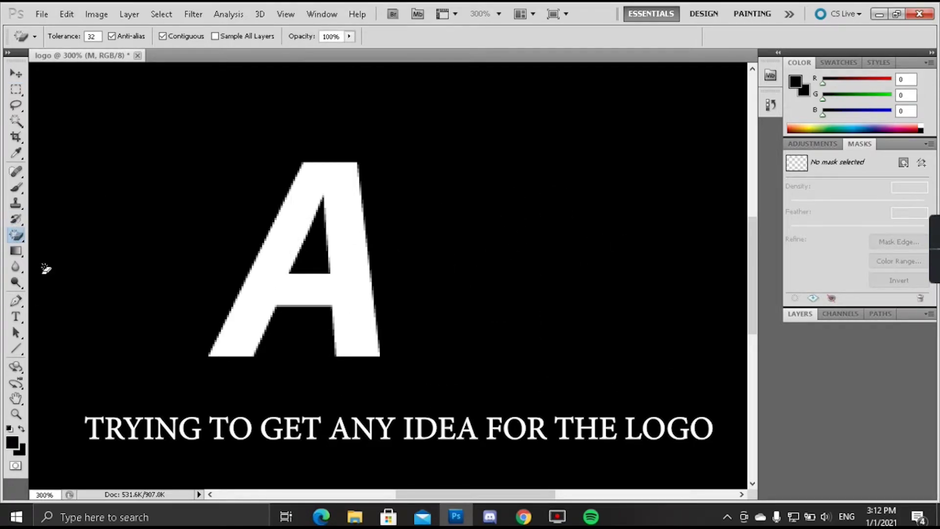
- Add a fresh white text letter "M" next to the A to replace the deleted one
left_click(16, 317)
left_click(421, 274)
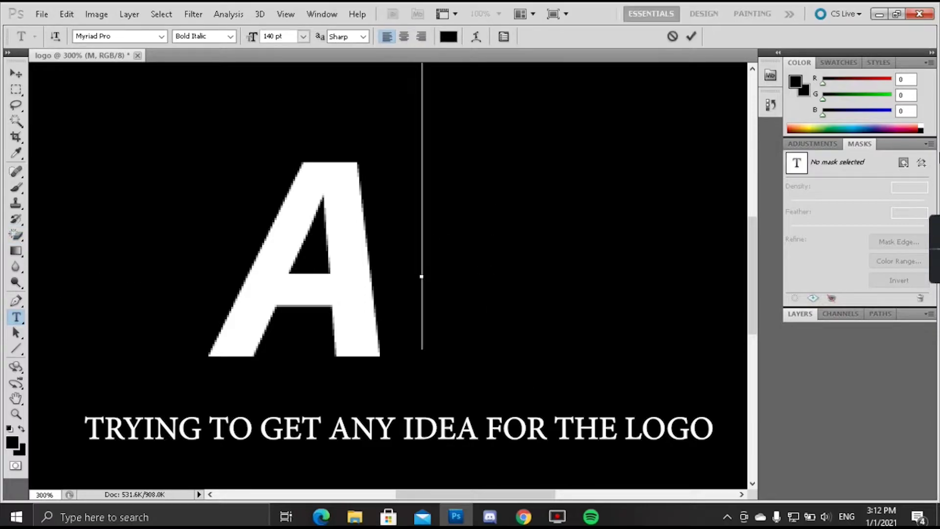
left_click(923, 125)
type("M")
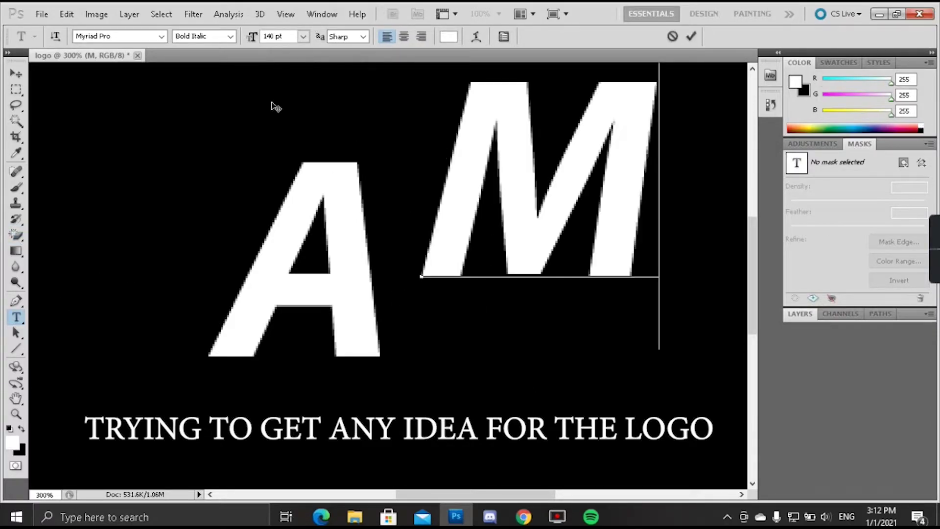
- Rasterize the new M and erase its first leg with an 11 px eraser
left_click(16, 235)
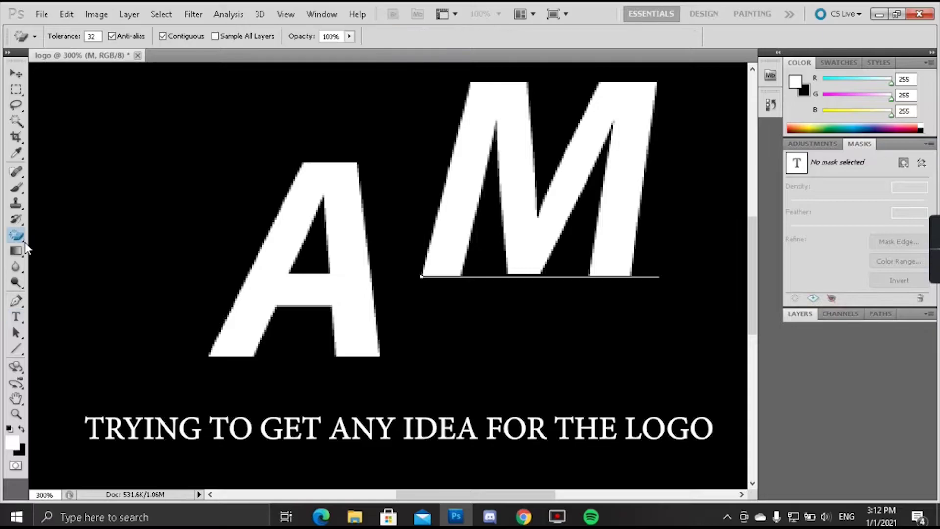
left_click(72, 234)
left_click(443, 196)
left_click(372, 210)
mouse_move(445, 195)
left_mouse_down()
mouse_move(424, 256)
mouse_move(462, 212)
mouse_move(458, 110)
mouse_move(472, 189)
mouse_move(483, 94)
mouse_move(485, 410)
left_mouse_up()
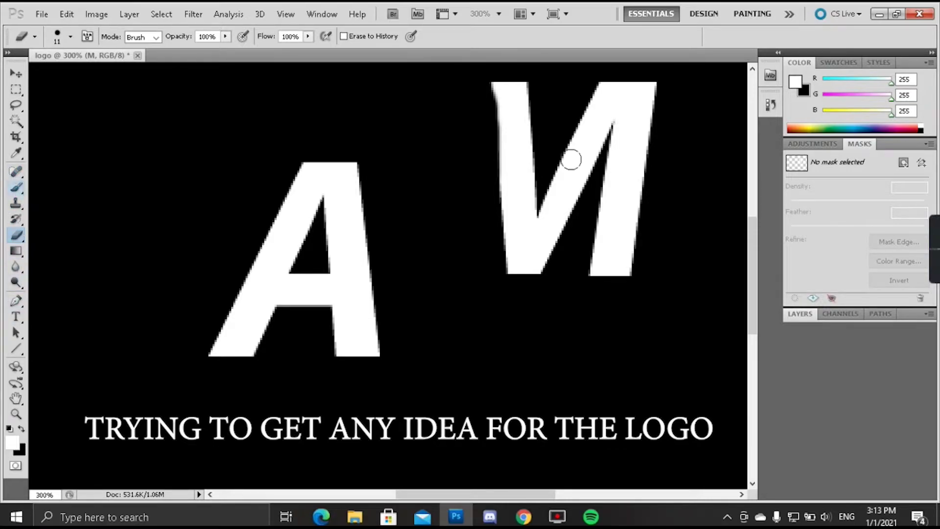
- Move the trimmed M against the A, and shift it away slightly to leave a narrow gap between them
left_click(16, 73)
left_click_drag(499, 171, 362, 263)
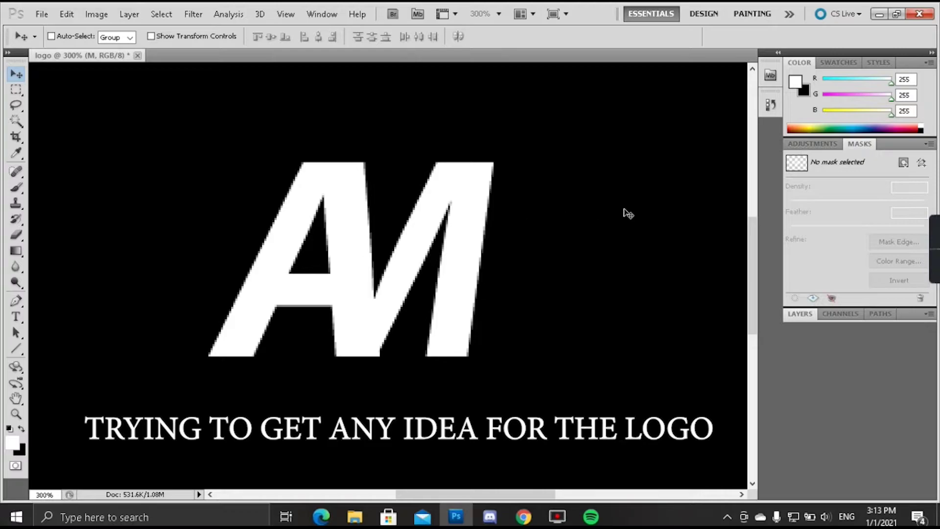
left_click_drag(475, 191, 533, 182)
- Paint a white bar joining the tops of the A and the M with the 7 px brush
left_click(16, 188)
mouse_move(364, 187)
left_mouse_down()
mouse_move(361, 172)
mouse_move(399, 172)
mouse_move(369, 183)
mouse_move(400, 180)
left_mouse_up()
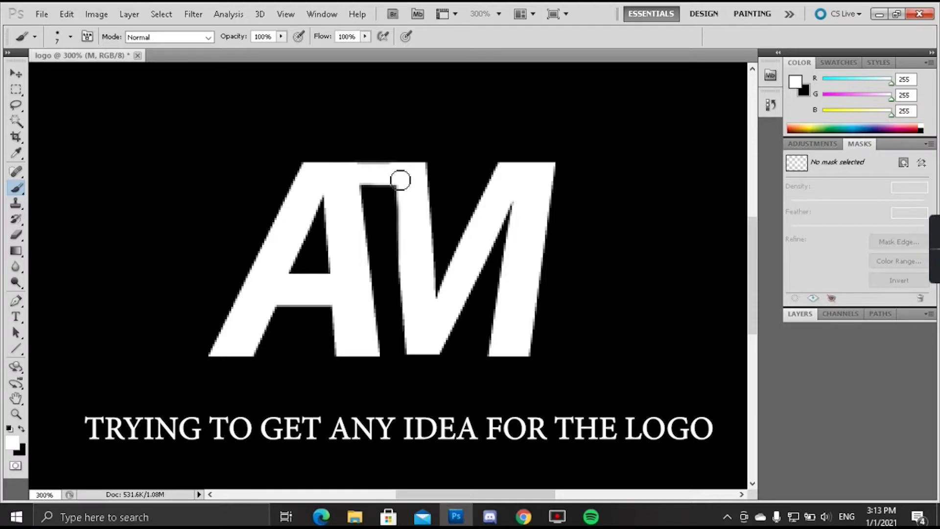
mouse_move(400, 180)
left_mouse_down()
mouse_move(358, 192)
mouse_move(400, 186)
mouse_move(356, 179)
mouse_move(386, 173)
mouse_move(363, 170)
mouse_move(385, 199)
mouse_move(359, 192)
mouse_move(393, 193)
mouse_move(374, 182)
left_mouse_up()
key("ctrl+z")
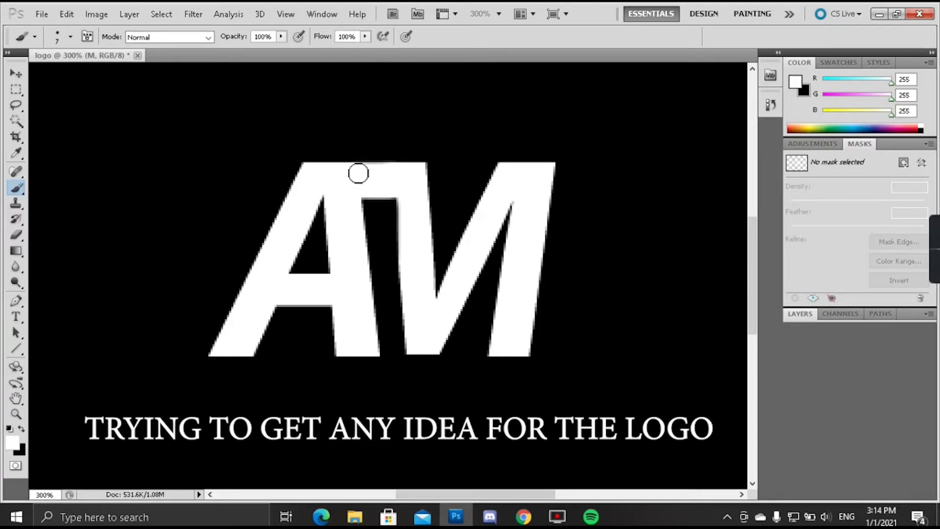
- Erase the M's middle strokes below the top bar with an 11 px eraser
key("ctrl+minus")
key("ctrl+minus")
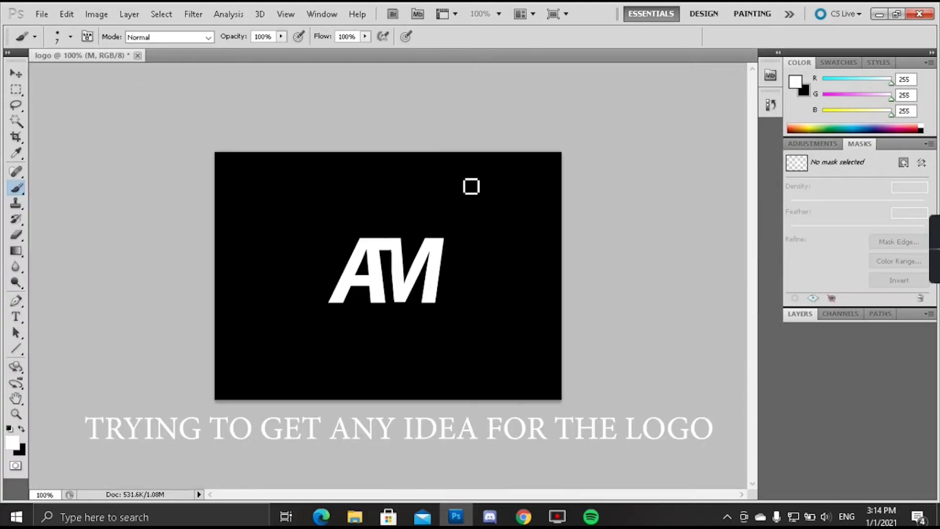
key("ctrl+plus")
key("ctrl+plus")
key("ctrl+plus")
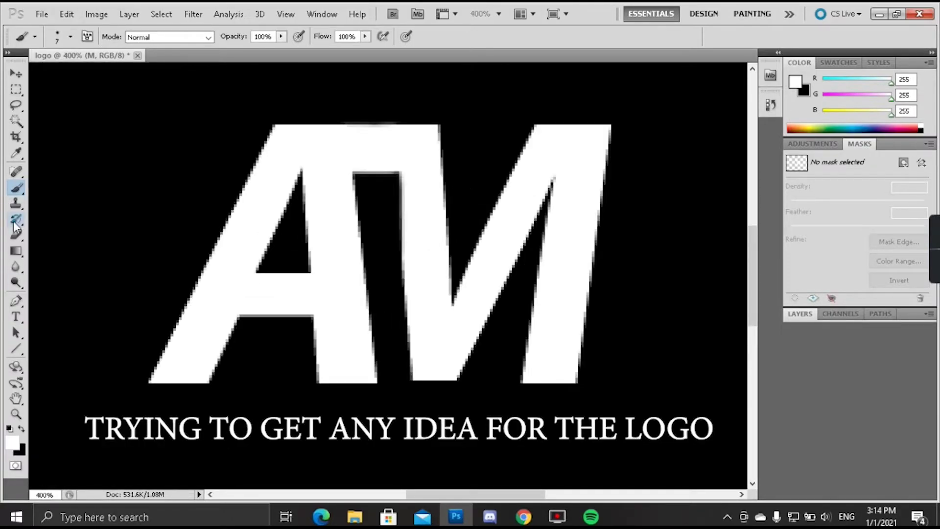
key("e")
mouse_move(423, 336)
left_mouse_down()
mouse_move(450, 296)
mouse_move(429, 266)
mouse_move(457, 248)
mouse_move(415, 209)
mouse_move(418, 307)
mouse_move(471, 310)
mouse_move(465, 219)
mouse_move(526, 206)
mouse_move(506, 267)
mouse_move(467, 283)
mouse_move(441, 224)
left_mouse_up()
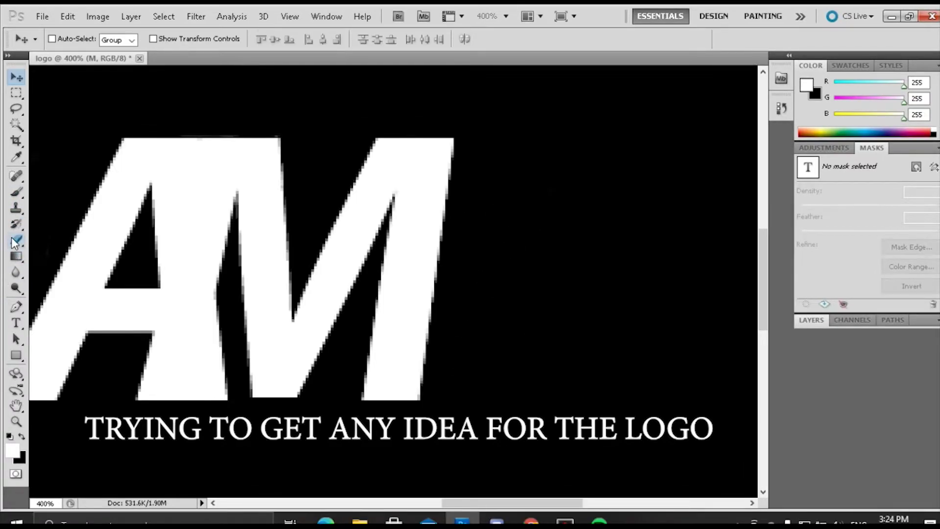
- Rasterize the M text layer and erase its first leg below the bar joining it to the A with the 11 px eraser
left_click(15, 241)
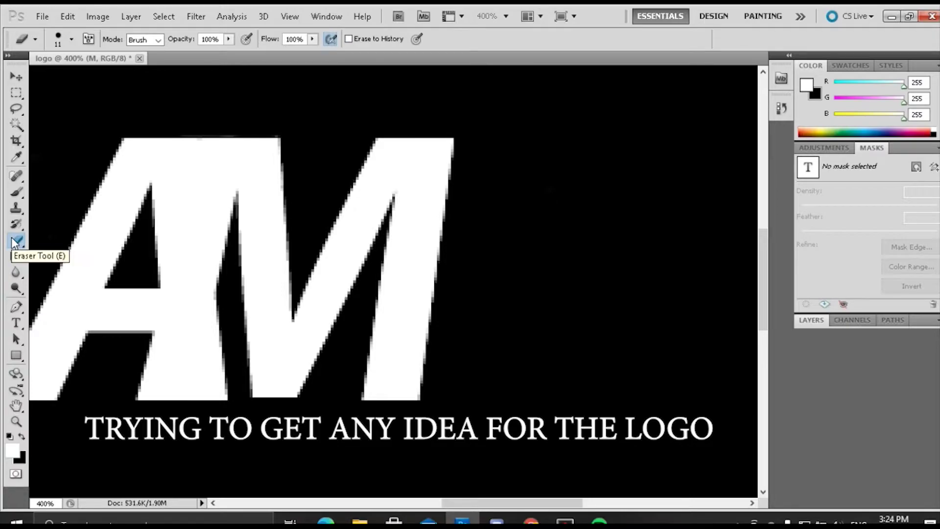
left_click(204, 279)
key("Return")
left_click_drag(170, 325, 157, 364)
mouse_move(201, 189)
left_mouse_down()
mouse_move(192, 203)
mouse_move(203, 182)
mouse_move(220, 291)
mouse_move(223, 191)
mouse_move(237, 196)
left_mouse_up()
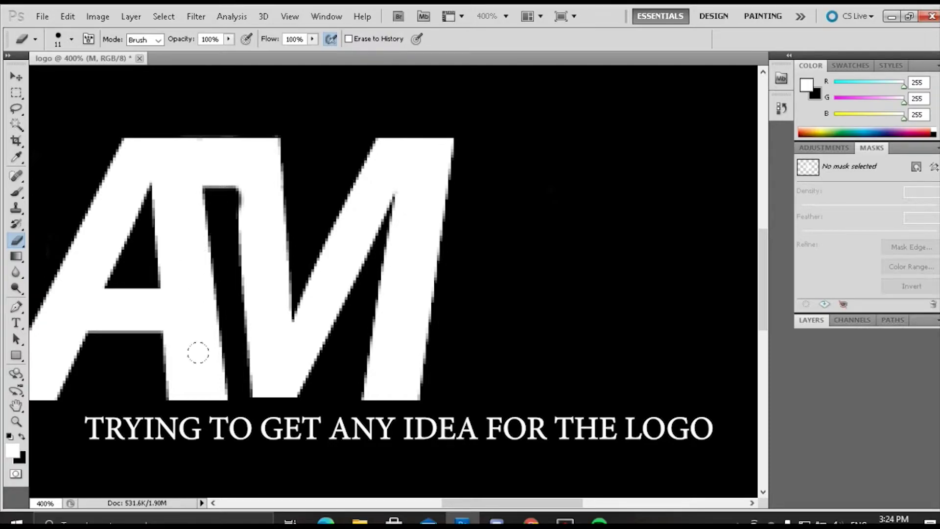
- Undo the last eraser strokes and clear the rest of the M's first leg below the bar with a 7 px eraser
key("ctrl+alt+z")
key("ctrl+alt+z")
key("ctrl+alt+z")
mouse_move(197, 273)
left_mouse_down()
mouse_move(134, 408)
mouse_move(170, 357)
mouse_move(200, 271)
mouse_move(194, 278)
mouse_move(202, 207)
mouse_move(191, 191)
left_mouse_up()
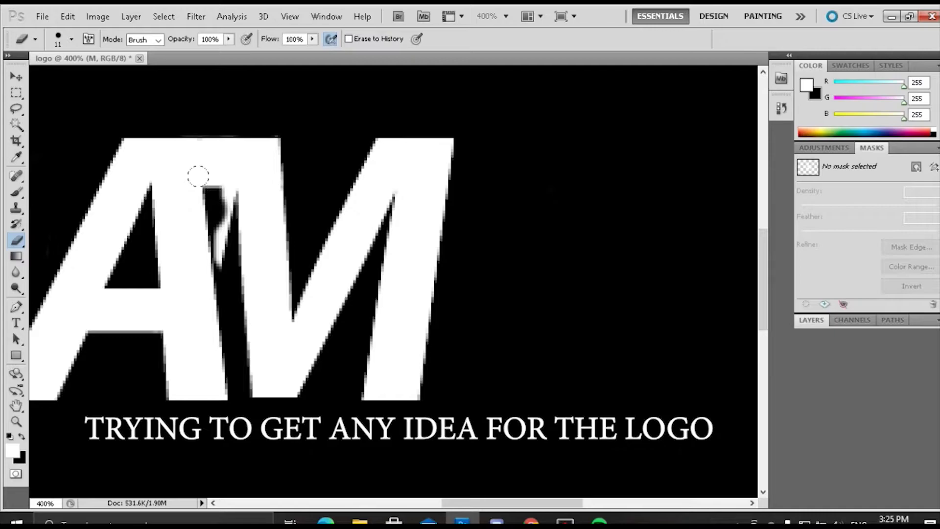
left_click(71, 39)
type("7")
key("Return")
mouse_move(216, 238)
left_mouse_down()
mouse_move(222, 198)
mouse_move(208, 195)
mouse_move(228, 190)
mouse_move(230, 223)
left_mouse_up()
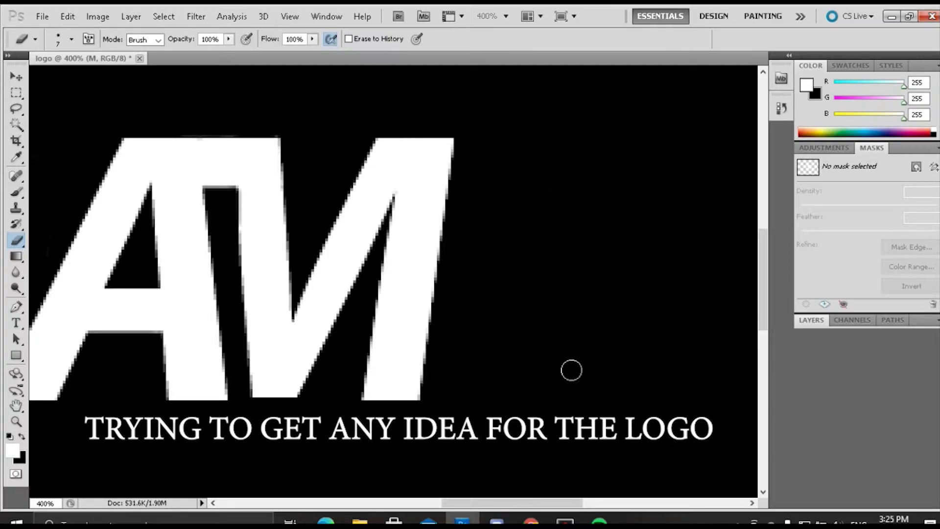
key("ctrl+minus")
key("ctrl+minus")
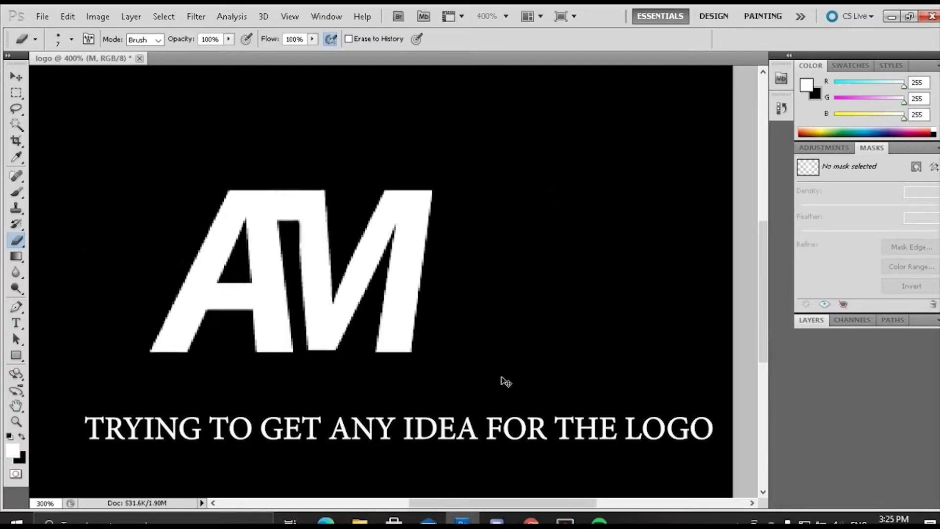
- Paint two black diagonal stripes across the M's slanted middle stroke with the 7 px brush
key("v")
key("ctrl+plus")
key("ctrl+plus")
key("ctrl+plus")
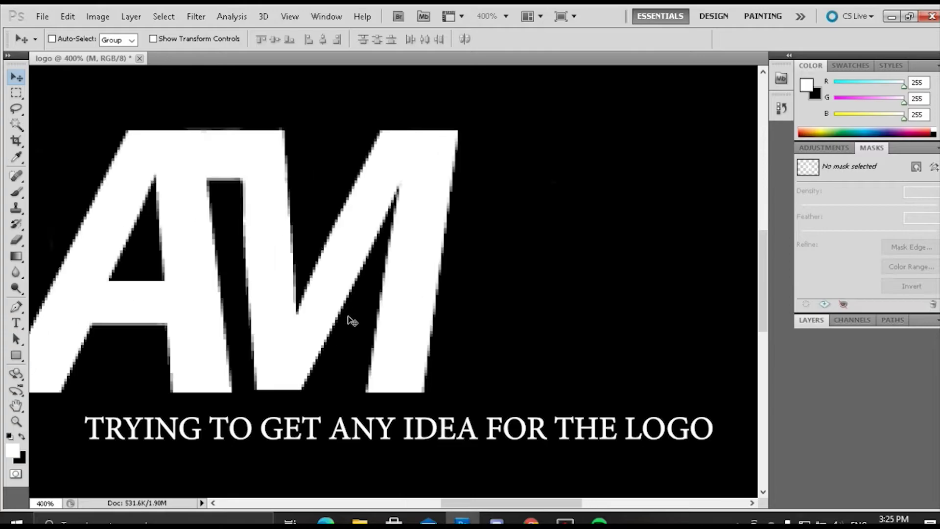
left_click(15, 192)
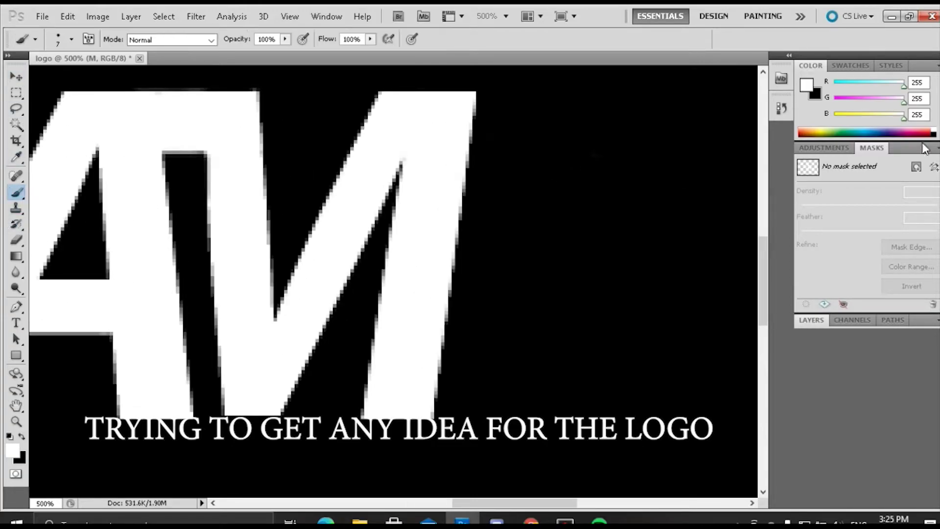
left_click(933, 134)
left_click_drag(338, 164, 377, 209)
left_click_drag(321, 223, 363, 255)
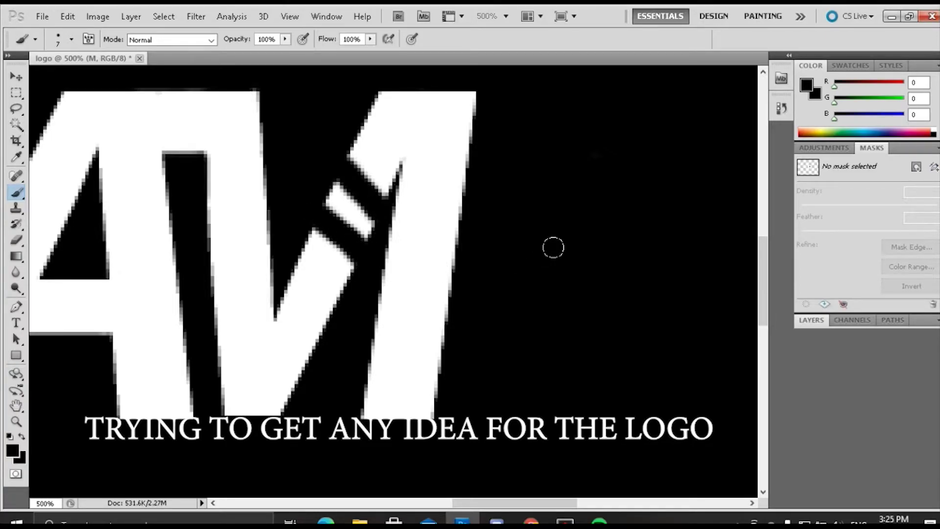
key("ctrl+minus")
key("ctrl+minus")
key("ctrl+minus")
key("ctrl+minus")
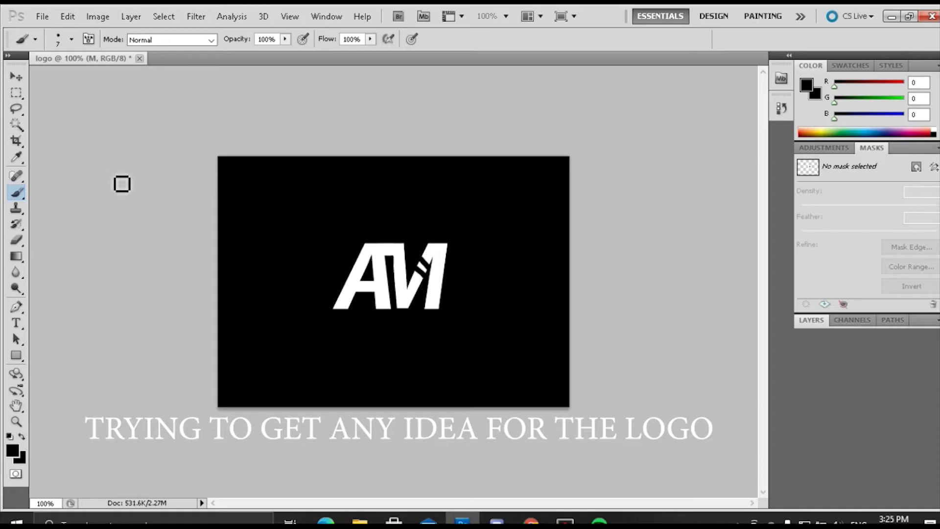
left_click(16, 78)
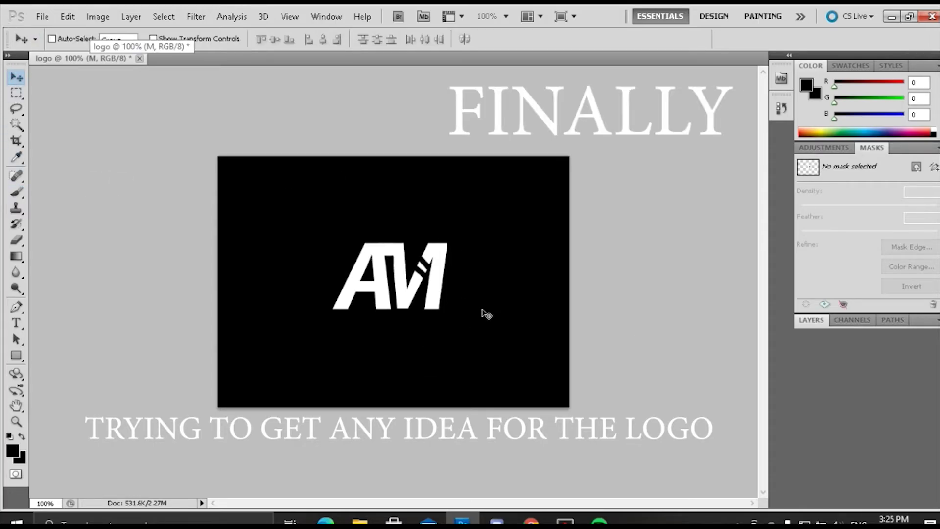
- Add an Outer Glow to the M layer directly beneath Shape 1
key("ctrl+plus")
key("ctrl+plus")
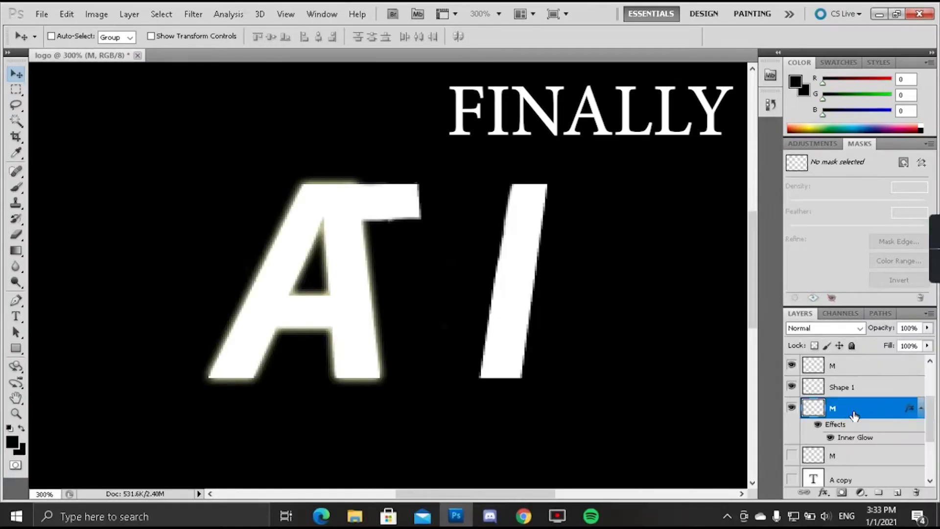
right_click(854, 416)
left_click(865, 128)
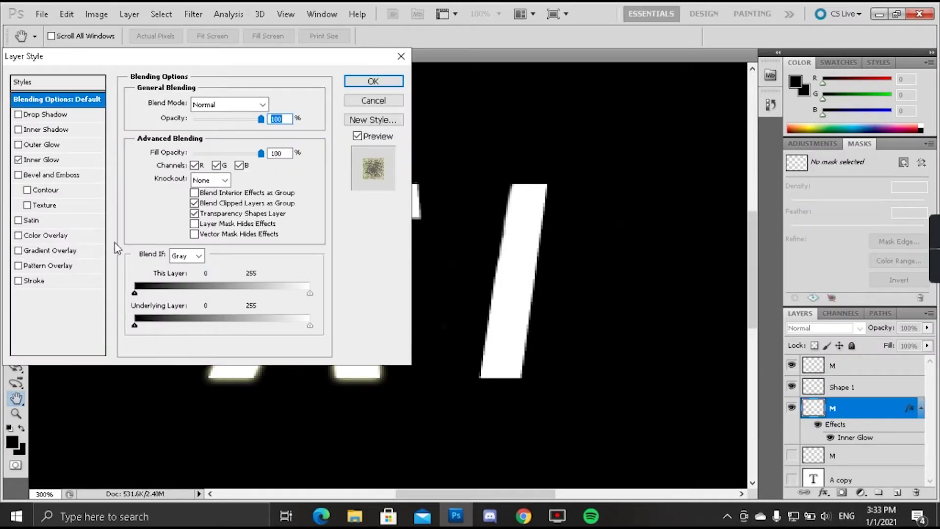
left_click(43, 145)
left_click(373, 81)
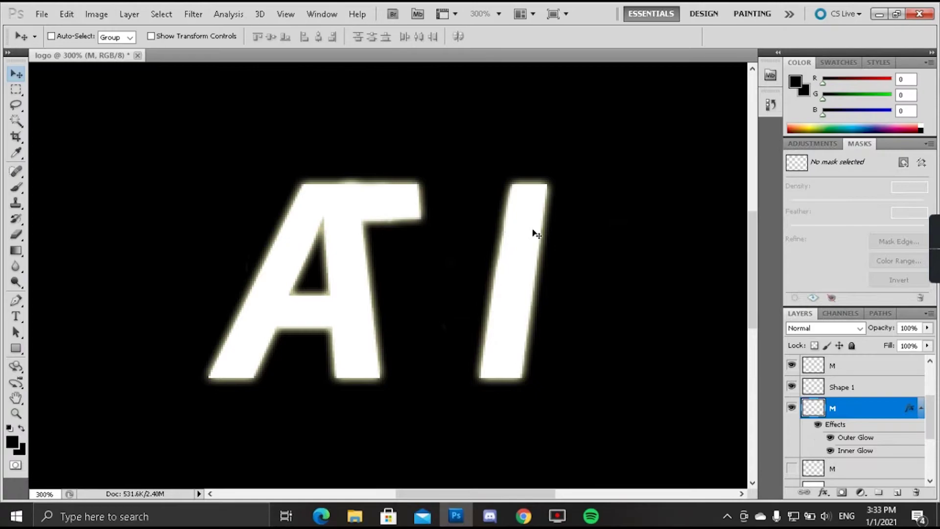
- Hide the Shape 1 layer and all the M layers above it
scroll(795, 424, "up", 1)
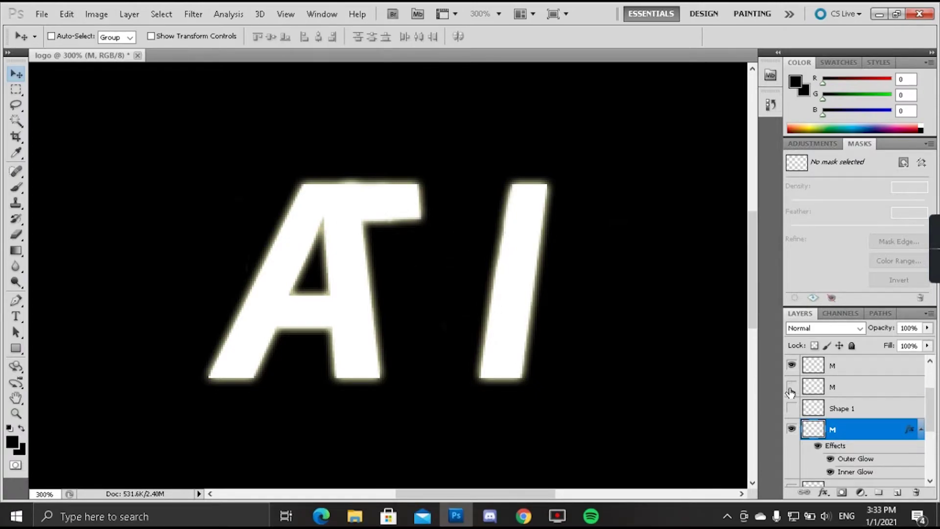
left_click_drag(791, 387, 792, 366)
scroll(790, 381, "up", 3)
scroll(798, 381, "down", 2)
scroll(832, 454, "up", 1)
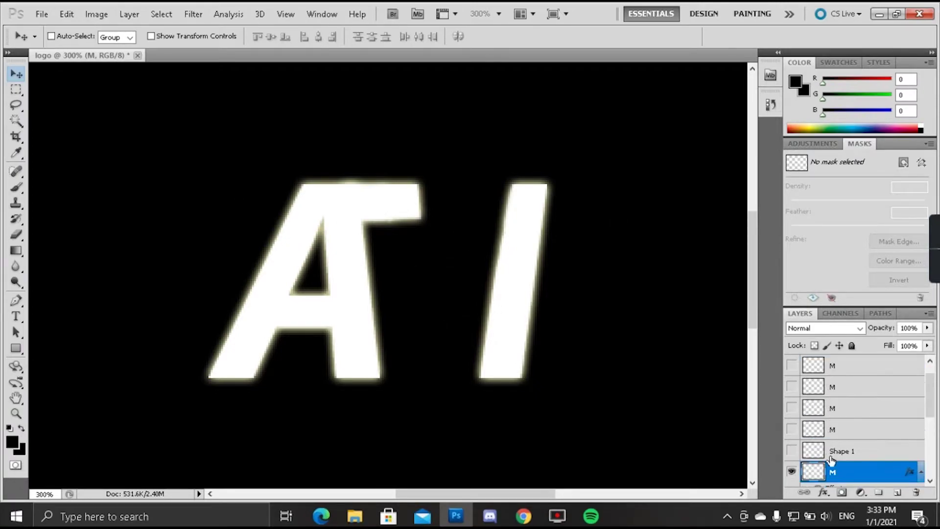
- Select Shape 1 together with all the hidden M layers above it and delete them
left_click(856, 449, "shift")
left_click(861, 449)
left_click(860, 429, "shift")
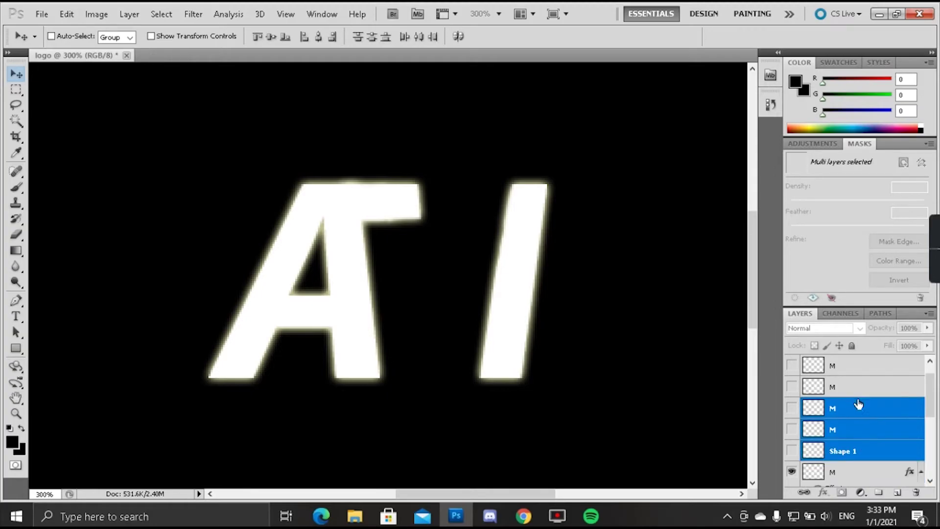
left_click(862, 386, "ctrl")
left_click(862, 404, "ctrl")
scroll(861, 392, "up", 1)
left_click(861, 387, "ctrl")
left_click(847, 370, "ctrl")
right_click(847, 392)
left_click(831, 135)
left_click(445, 205)
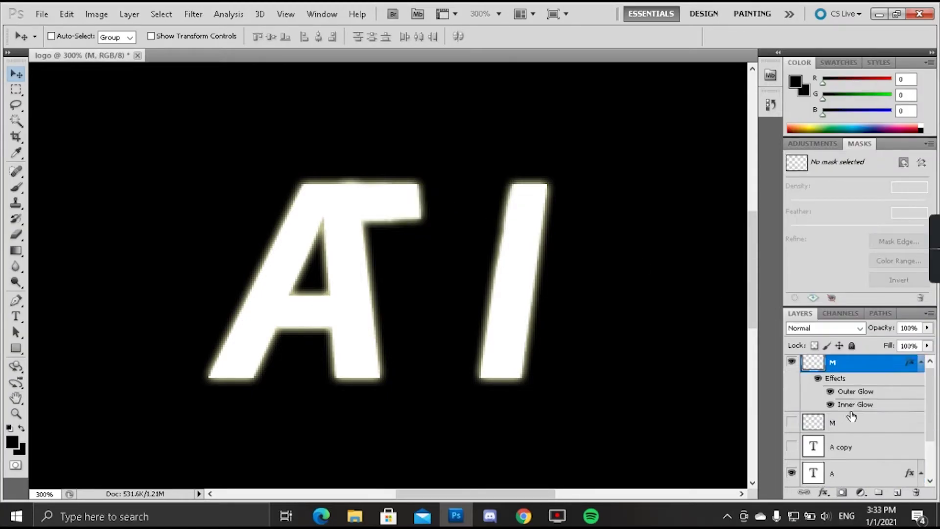
- Delete the hidden M layer and the A copy layer that lie beneath the glowing M layer
left_click(840, 427, "ctrl")
right_click(858, 371)
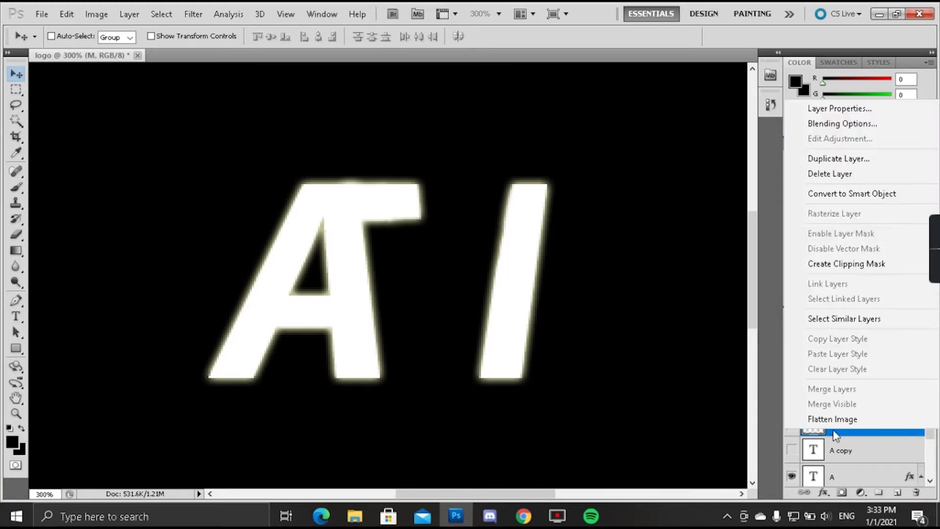
left_click(839, 174)
left_click(433, 204)
right_click(851, 386)
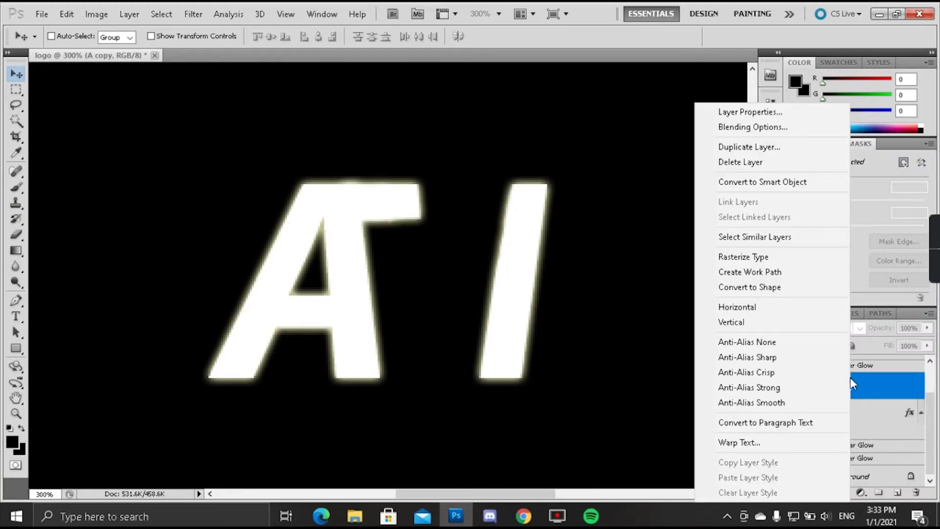
left_click(760, 161)
left_click(434, 205)
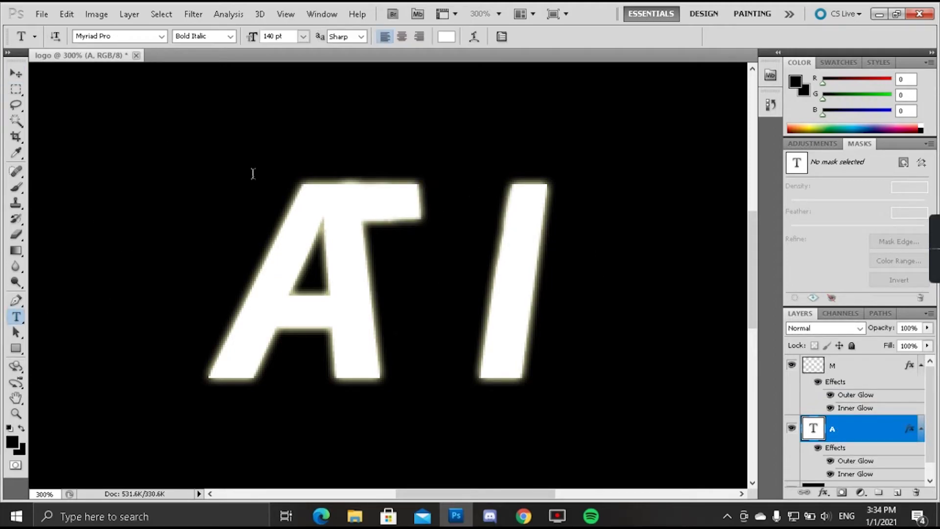
- Add the letter M in 140 pt Myriad Pro Bold Italic above the A layer and rasterize it
left_click(181, 261)
type("M")
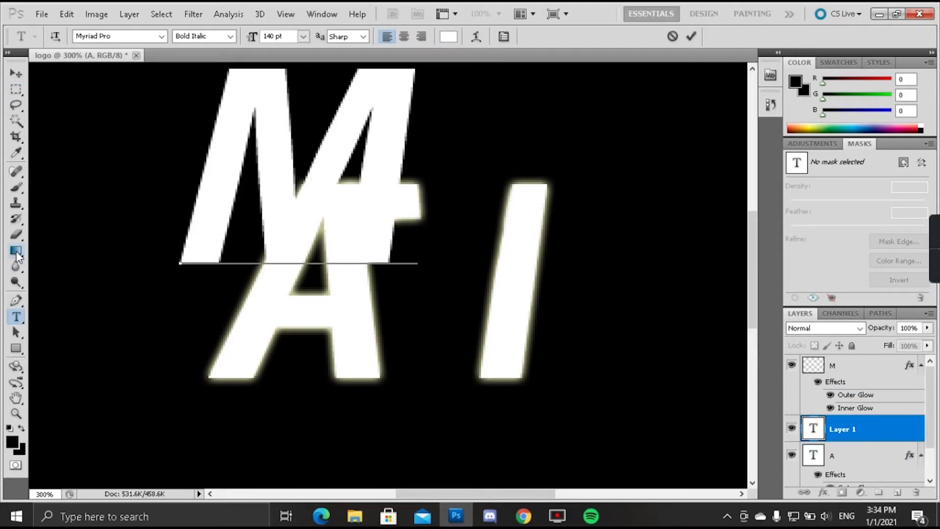
left_click(16, 234)
left_click(87, 236)
left_click(447, 211)
- Erase the new M's first leg and move the rest to connect the A's bar with the glowing slanted leg
mouse_move(235, 247)
left_mouse_down()
mouse_move(168, 255)
mouse_move(205, 228)
mouse_move(173, 232)
mouse_move(224, 202)
mouse_move(220, 191)
mouse_move(190, 185)
mouse_move(239, 178)
mouse_move(232, 103)
mouse_move(243, 108)
mouse_move(250, 155)
mouse_move(236, 137)
mouse_move(227, 143)
mouse_move(235, 186)
mouse_move(234, 94)
mouse_move(247, 122)
mouse_move(243, 73)
mouse_move(242, 179)
left_mouse_up()
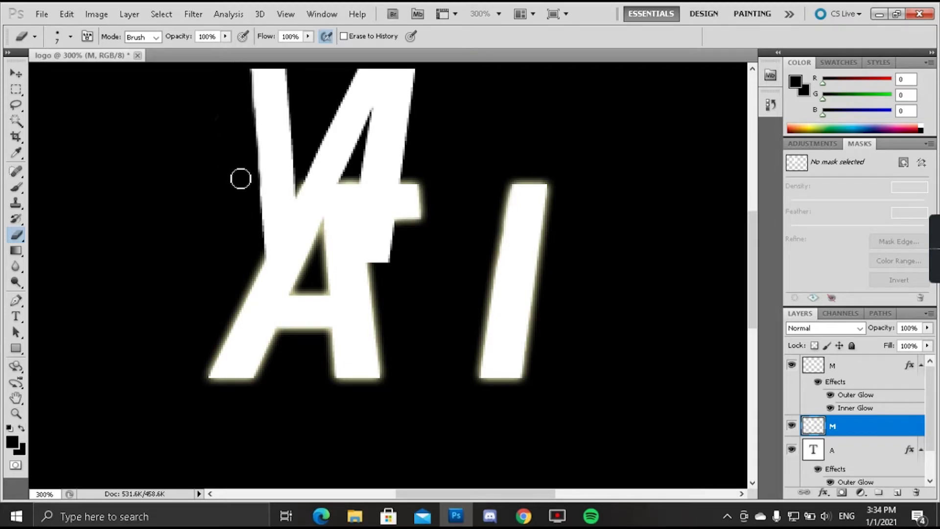
left_click(17, 73)
left_click_drag(384, 125, 538, 239)
- Erase the new M's last leg where it sticks out past the glowing slanted leg, undoing stray strokes and re-erasing the edge
left_click(16, 238)
mouse_move(535, 274)
left_mouse_down()
mouse_move(556, 297)
mouse_move(499, 377)
mouse_move(552, 395)
left_mouse_up()
left_click(561, 189)
left_click(516, 191)
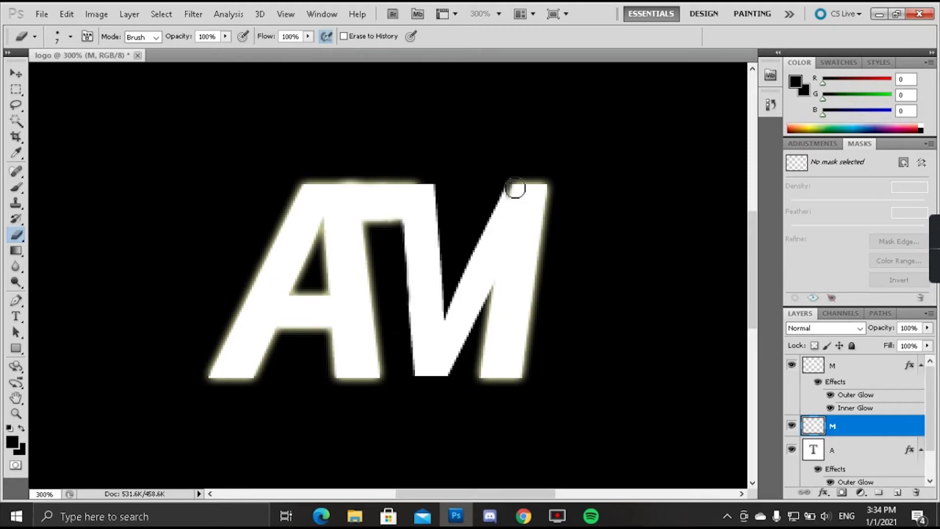
key("ctrl+alt+z")
key("ctrl+alt+z")
key("ctrl+alt+z")
mouse_move(575, 191)
left_mouse_down()
mouse_move(529, 390)
mouse_move(533, 299)
left_mouse_up()
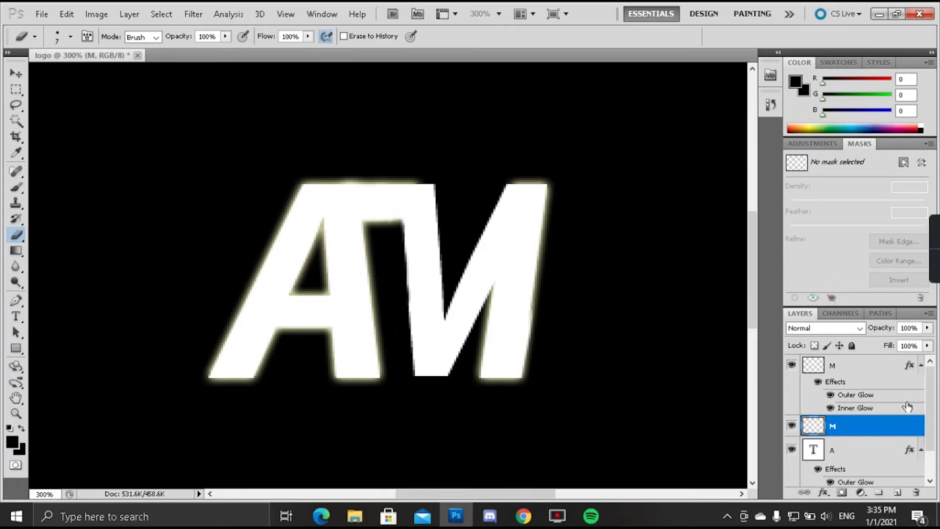
- Move the new M layer to the top of the layer stack
left_click(843, 364)
right_click(854, 432)
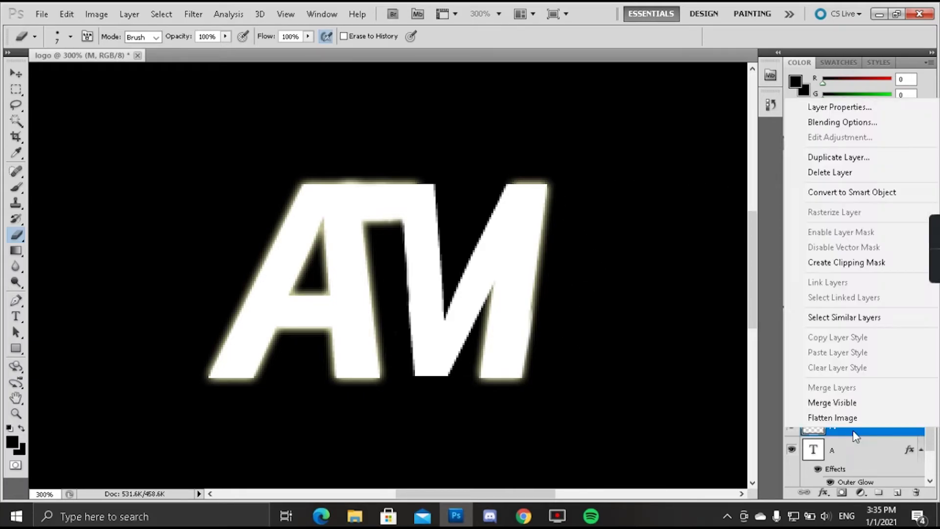
left_click(845, 435)
left_click_drag(848, 438, 852, 372)
- Give the top M layer an Inner Glow with 69% noise, 27 px size and 44% jitter
right_click(847, 372)
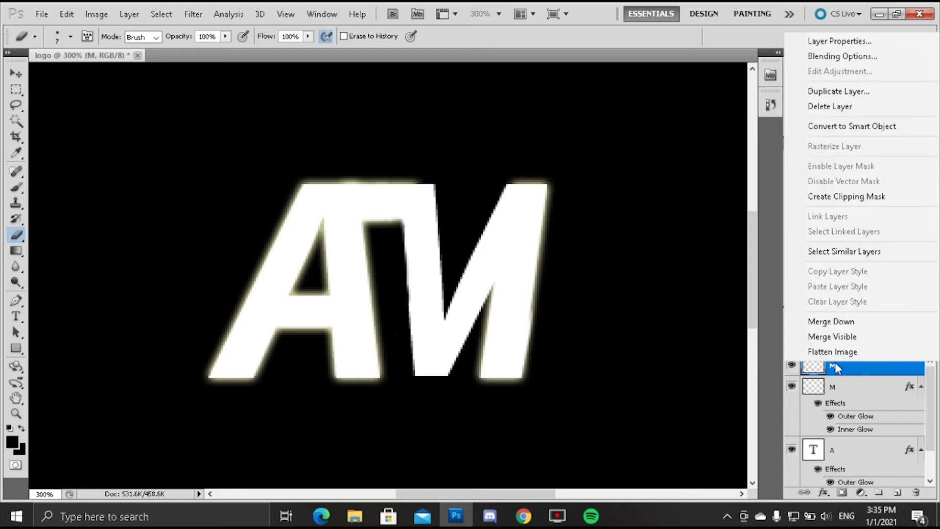
left_click(843, 57)
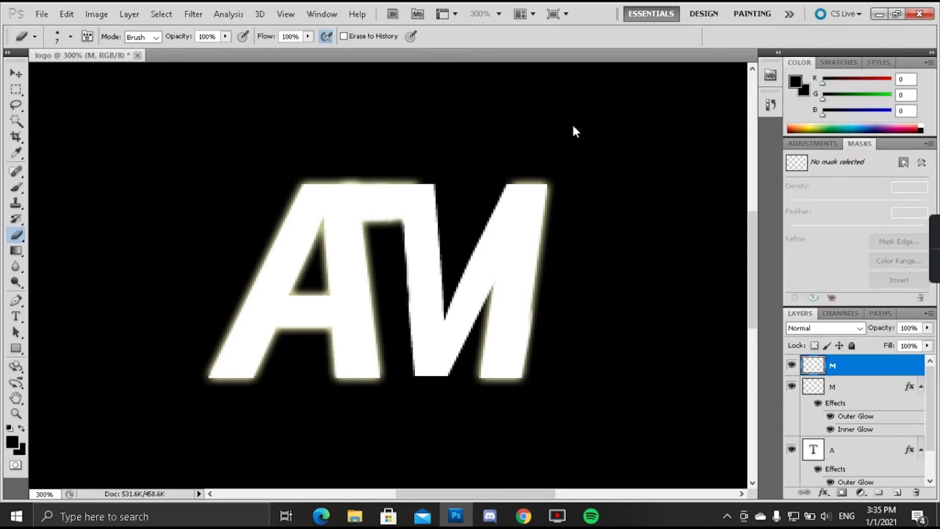
left_click(43, 160)
type("69")
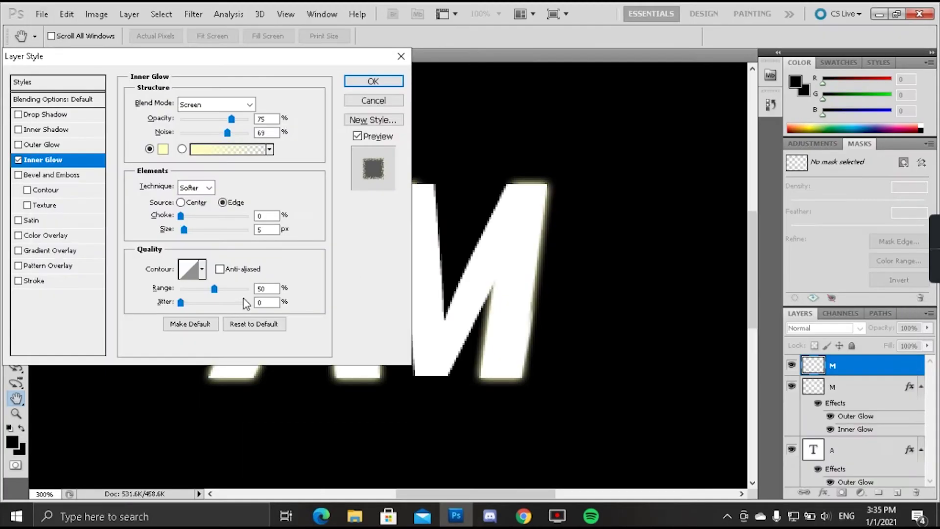
left_click(260, 302)
double_click(266, 229)
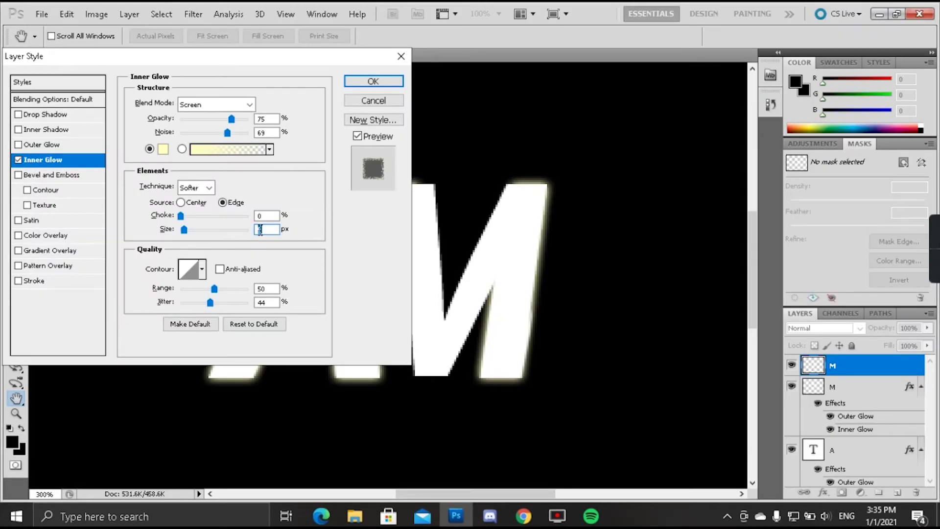
type("27")
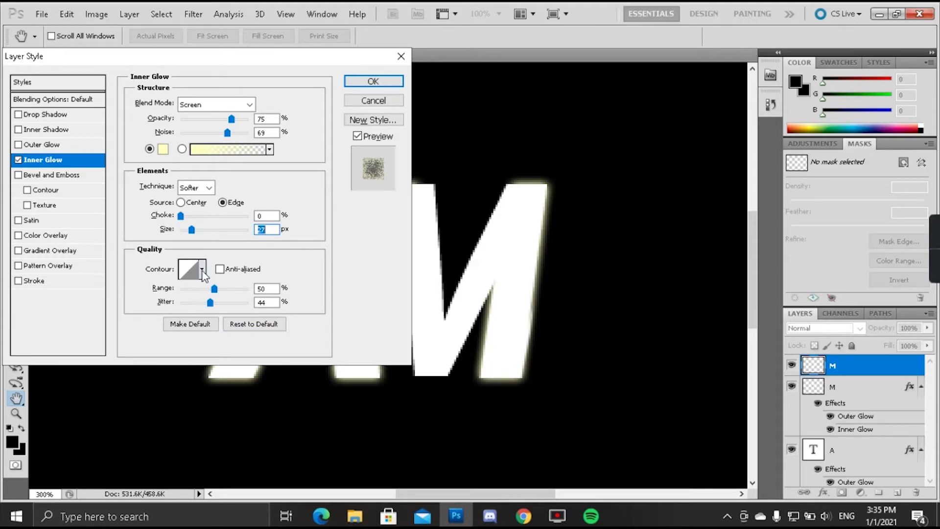
- Switch the inner glow's color to a gradient and edit it into a plain white custom one with its stops at 100%
left_click(270, 150)
left_click(196, 178)
left_click(227, 149)
left_click_drag(342, 269, 426, 310)
left_click_drag(343, 295, 345, 333)
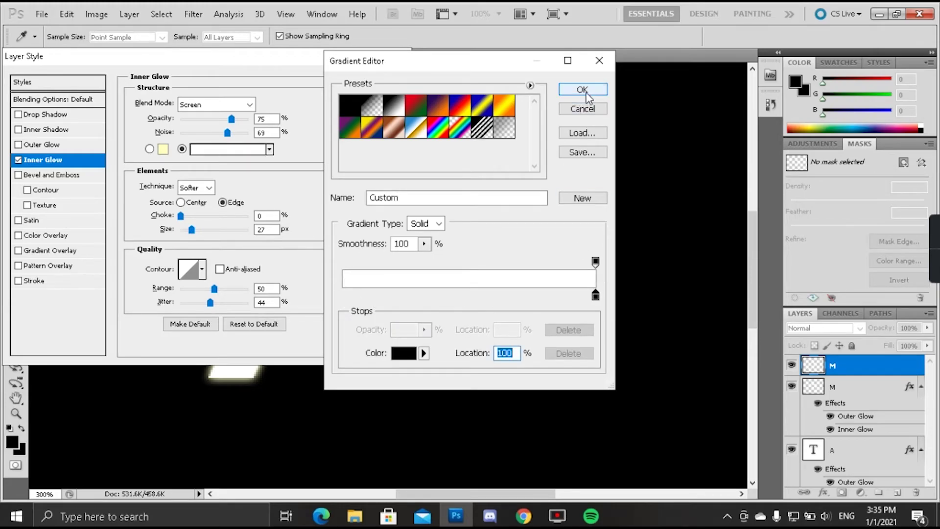
left_click(582, 89)
- Add an Outer Glow to the top M layer and apply the layer style
left_click(32, 147)
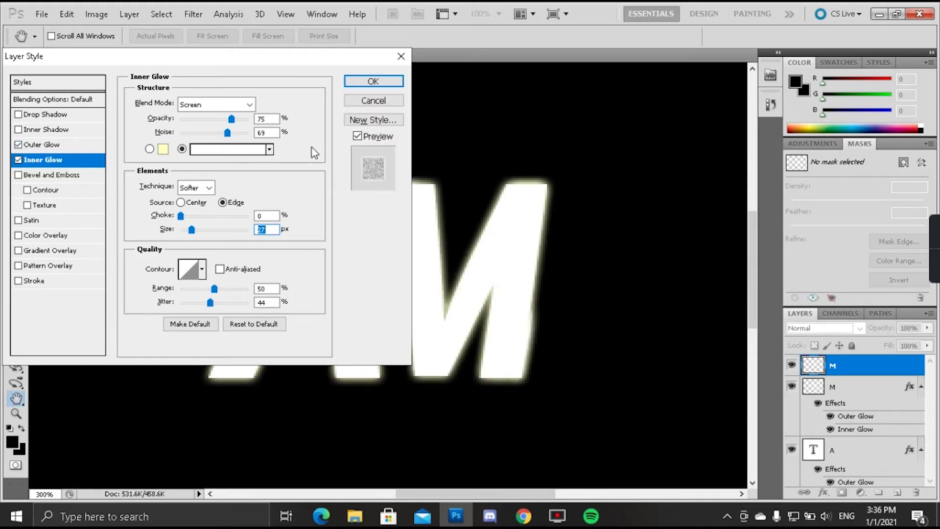
left_click(374, 81)
scroll(563, 296, "down", 3)
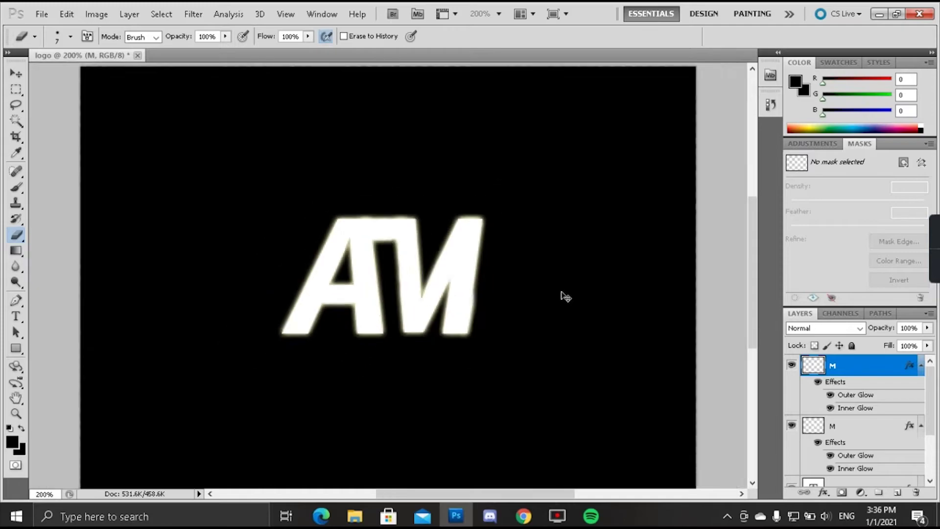
scroll(569, 300, "up", 3)
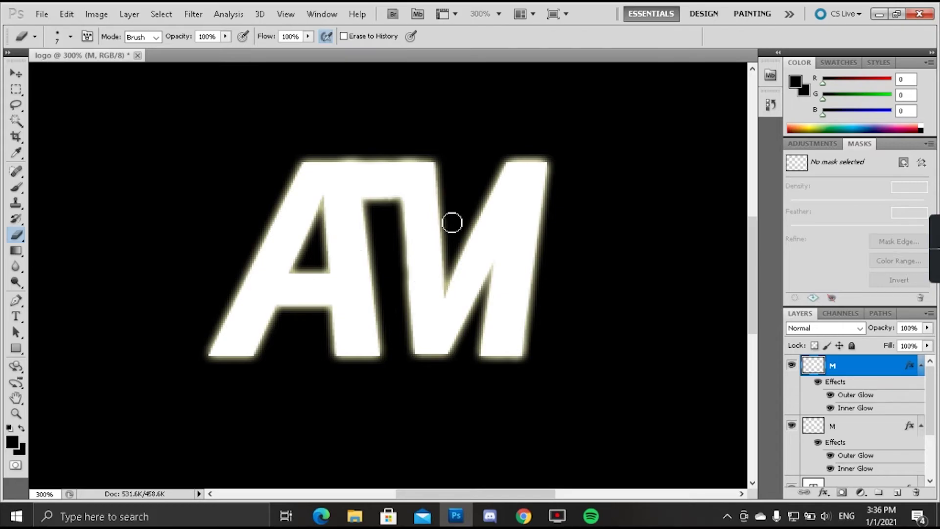
- Select the A layer and rasterize its text so the Eraser can be used on its top edge
key("v")
right_click(310, 201)
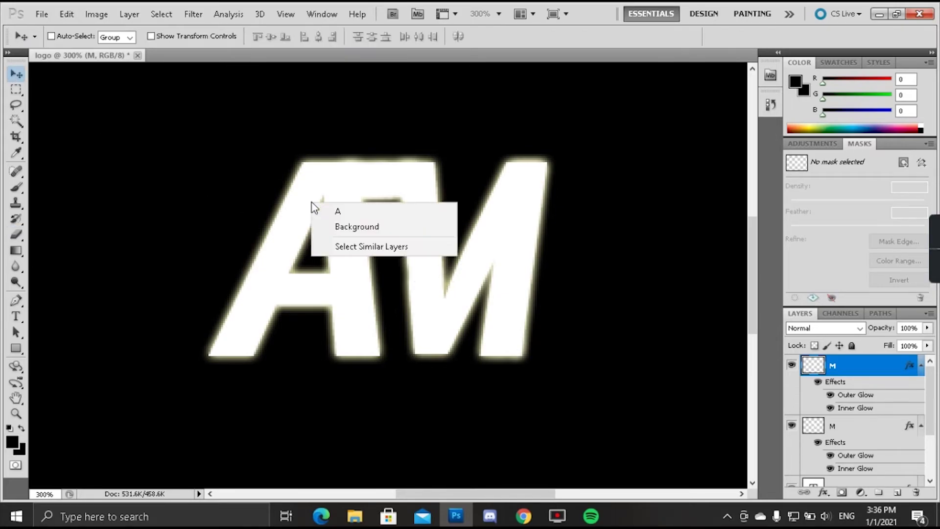
left_click(333, 213)
key("e")
left_click(342, 161)
left_click(443, 210)
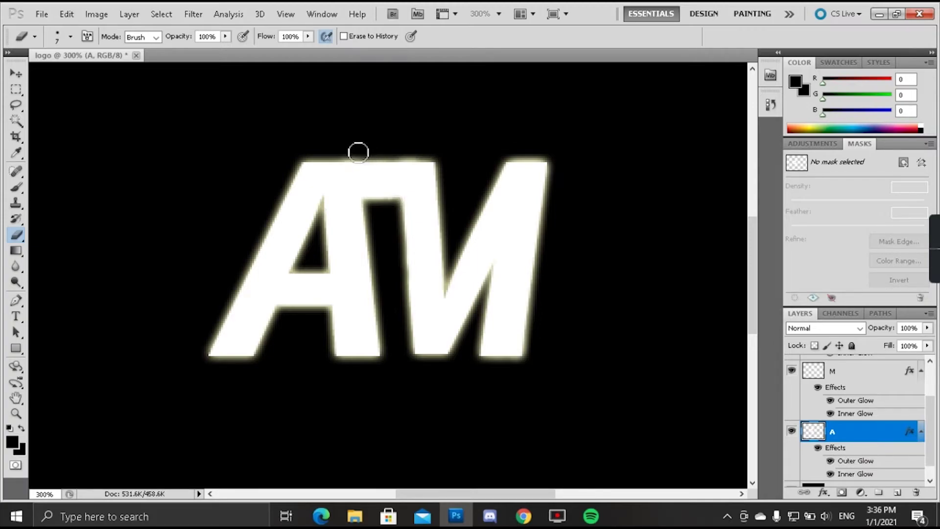
scroll(374, 149, "down", 2)
scroll(371, 147, "up", 3)
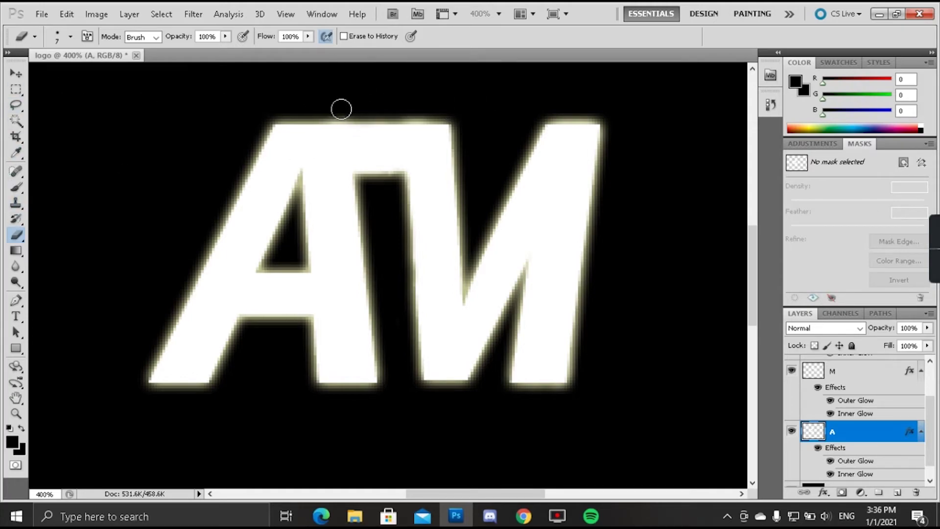
- Try erasing the glow along the top bar joining the letters, working on the lower M layer
left_click(16, 74)
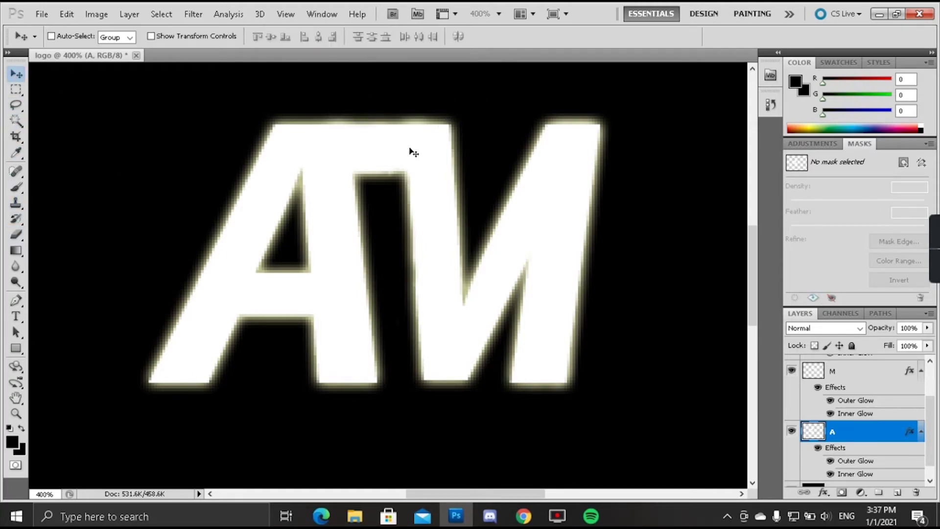
right_click(390, 150)
left_click(407, 153)
key("e")
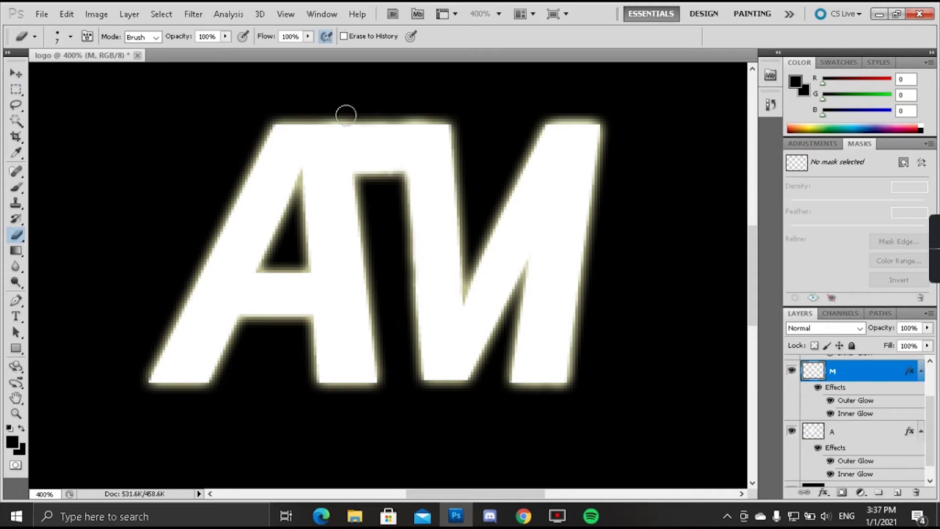
left_click_drag(432, 114, 326, 109)
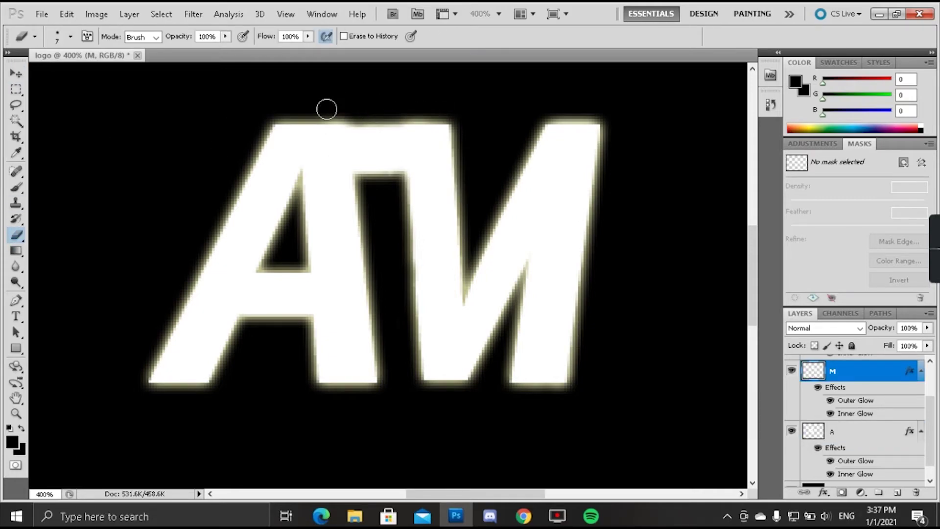
key("ctrl+z")
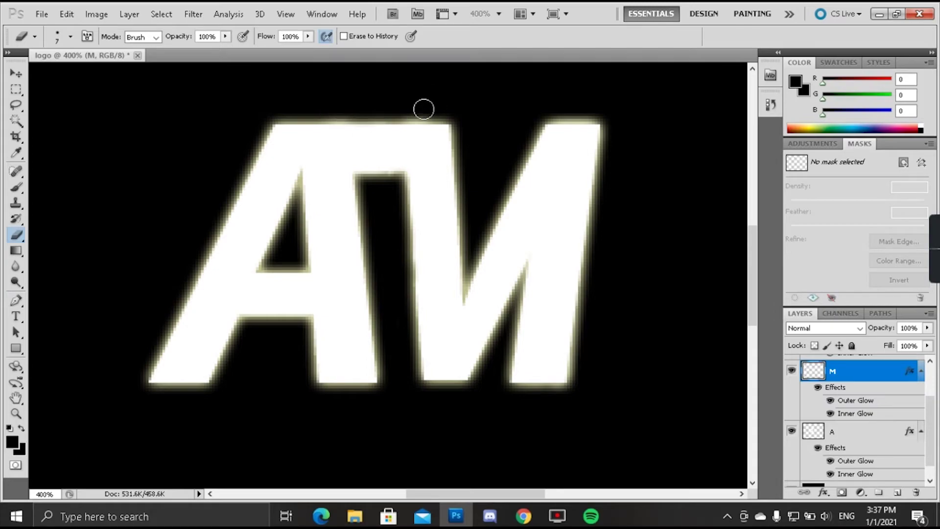
- Try painting a diagonal brush stroke across the M's left stem on the lower M layer
key("ctrl+minus")
key("ctrl+minus")
key("ctrl+minus")
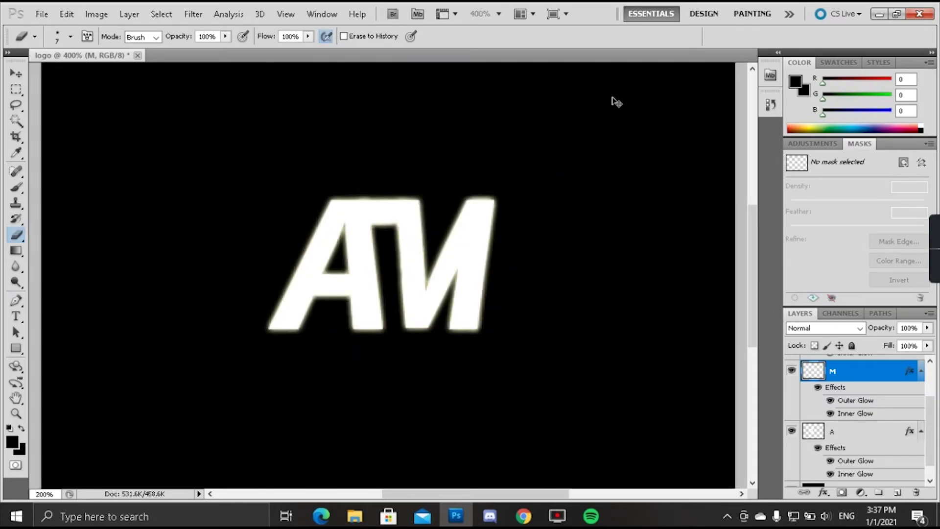
key("ctrl+plus")
key("ctrl+plus")
left_click(15, 73)
left_click(16, 187)
left_click(445, 213)
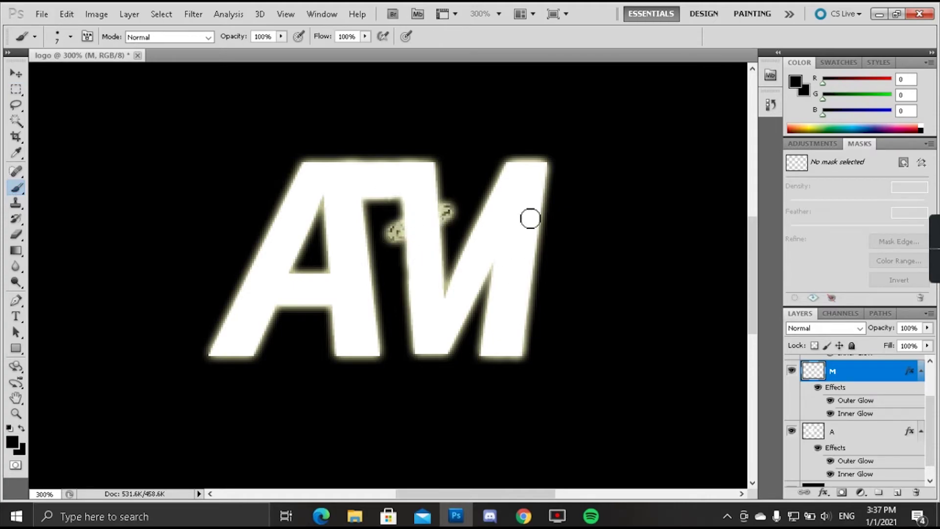
key("ctrl+z")
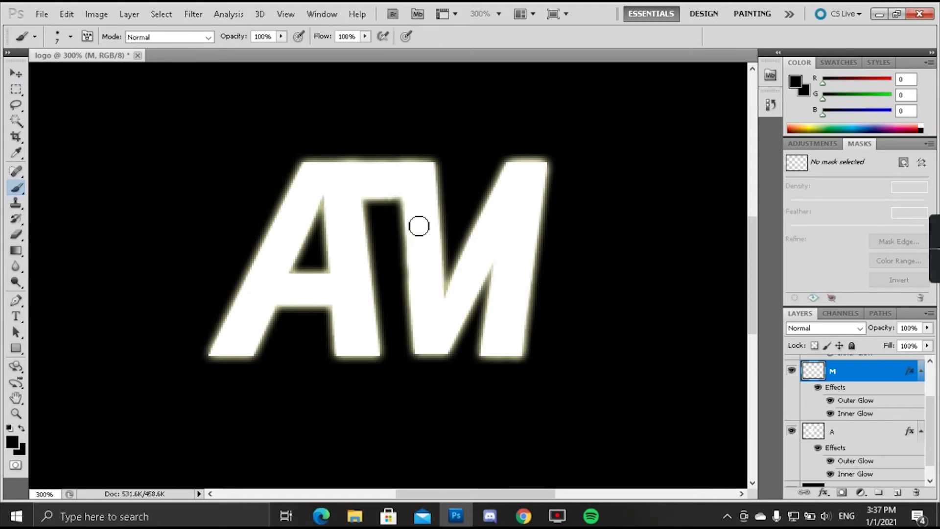
- Try painting the diagonal stroke across the M's left stem on the top M layer instead
scroll(876, 384, "up", 2)
left_click(791, 364)
right_click(851, 367)
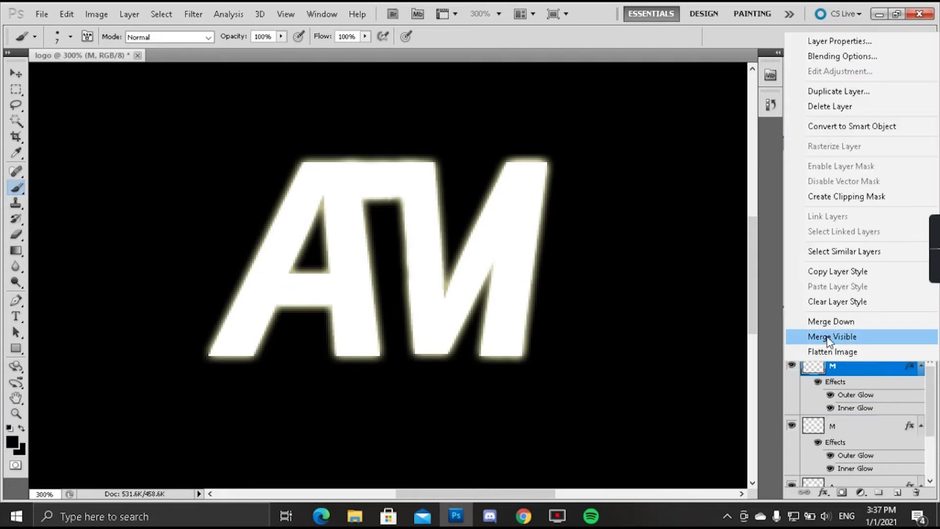
left_click(785, 394)
scroll(875, 452, "down", 3)
scroll(933, 439, "up", 1)
left_click(854, 361)
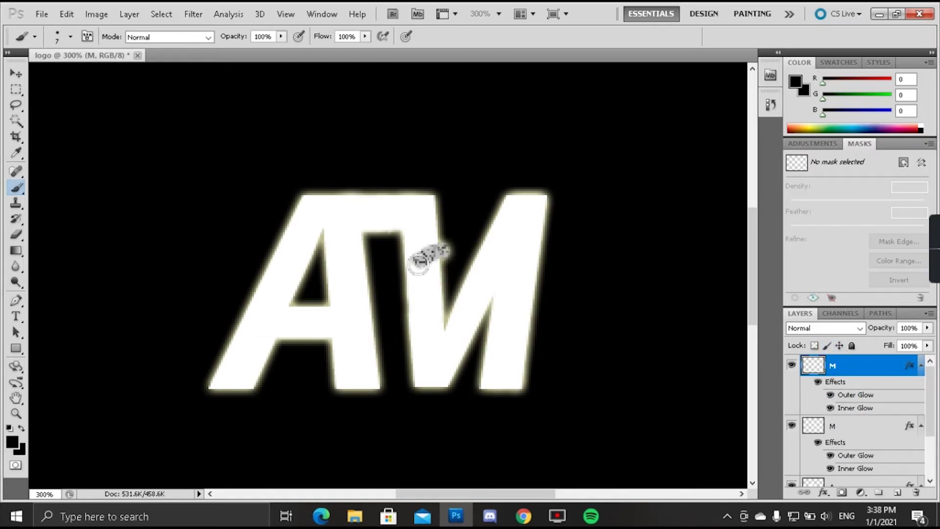
right_click(20, 193)
left_click(19, 189)
- Create a new layer above the letters and paint two black diagonal slashes across the M's left stem
scroll(833, 406, "down", 3)
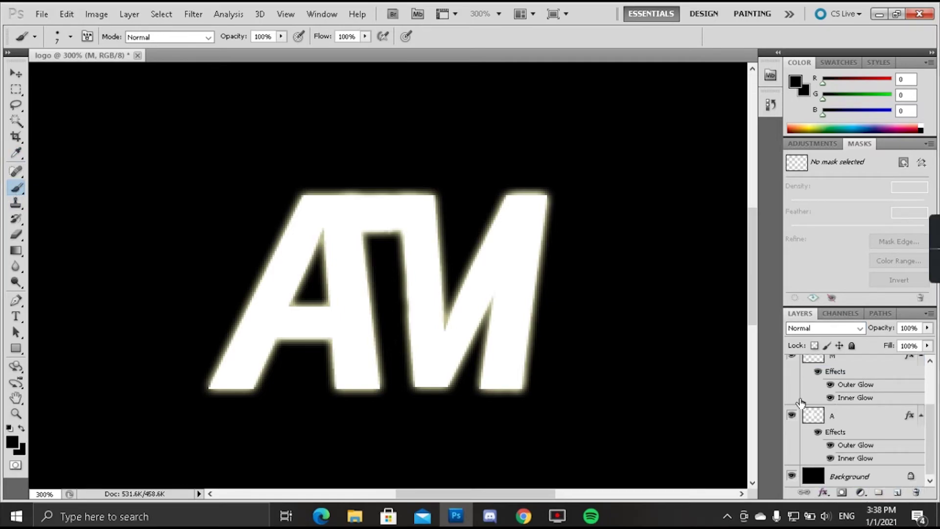
scroll(800, 403, "up", 3)
left_click(930, 314)
left_click(779, 160)
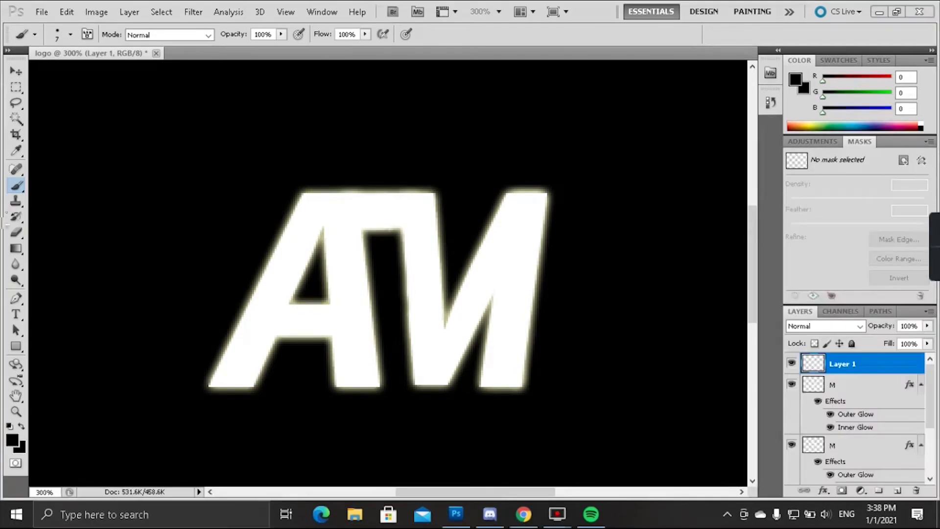
mouse_move(443, 247)
left_mouse_down()
mouse_move(399, 272)
mouse_move(443, 251)
mouse_move(427, 284)
mouse_move(395, 308)
left_mouse_up()
key("ctrl+minus")
key("ctrl+minus")
key("ctrl+minus")
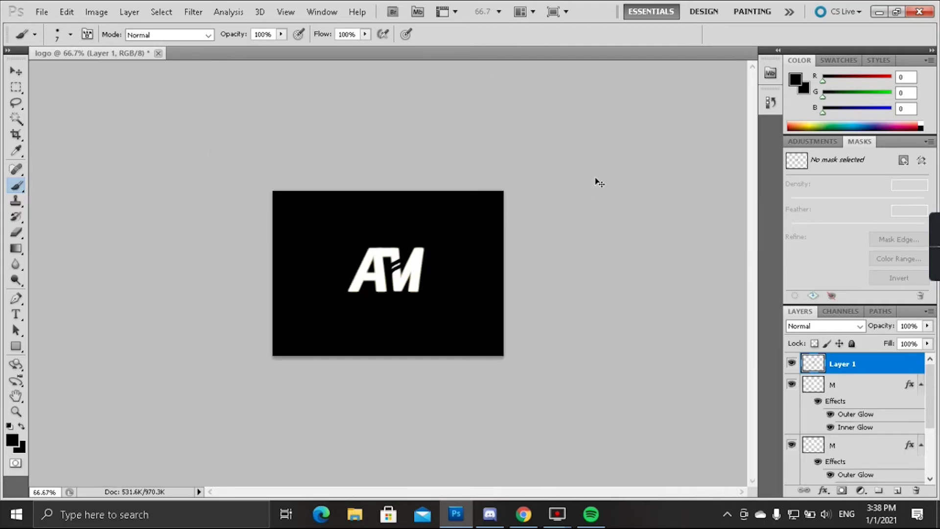
key("ctrl+plus")
key("ctrl+plus")
left_click(11, 71)
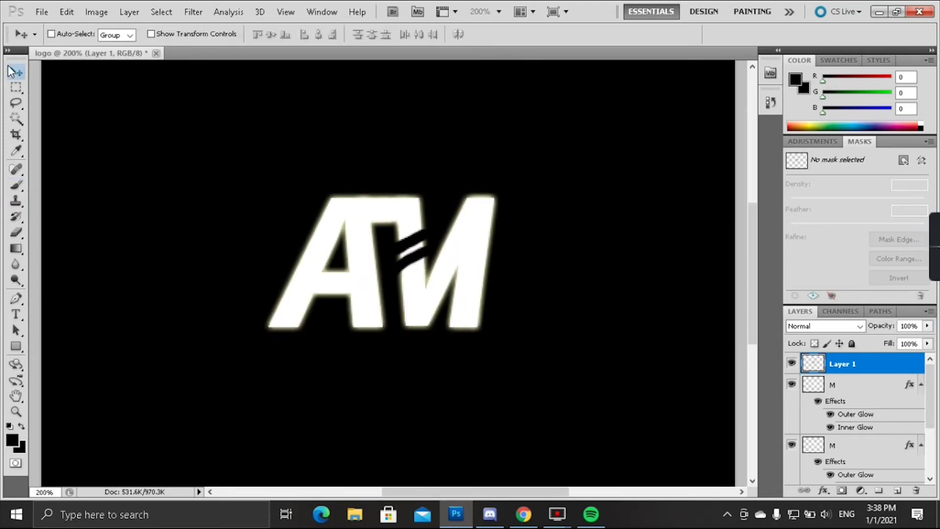
- Create another new layer on top, named with the logo owner's full name
left_click(927, 311)
left_click(803, 160)
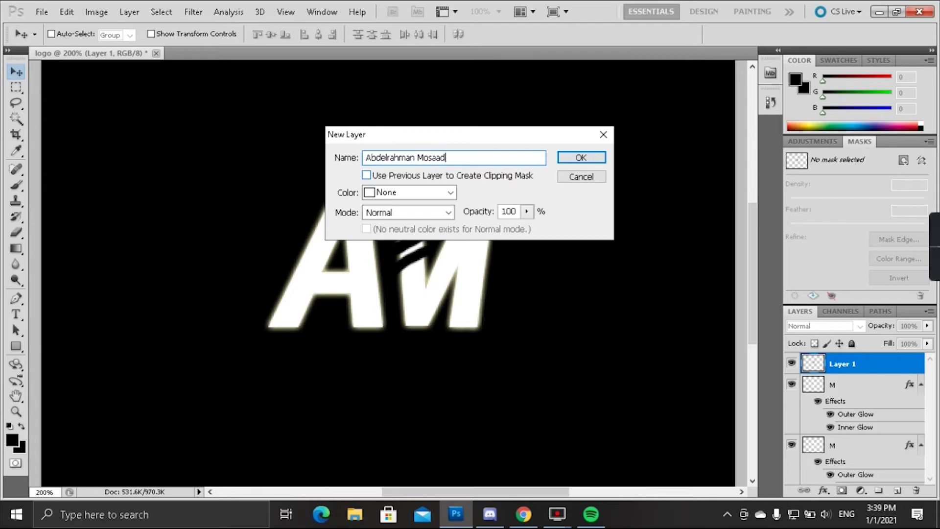
key("Return")
right_click(874, 365)
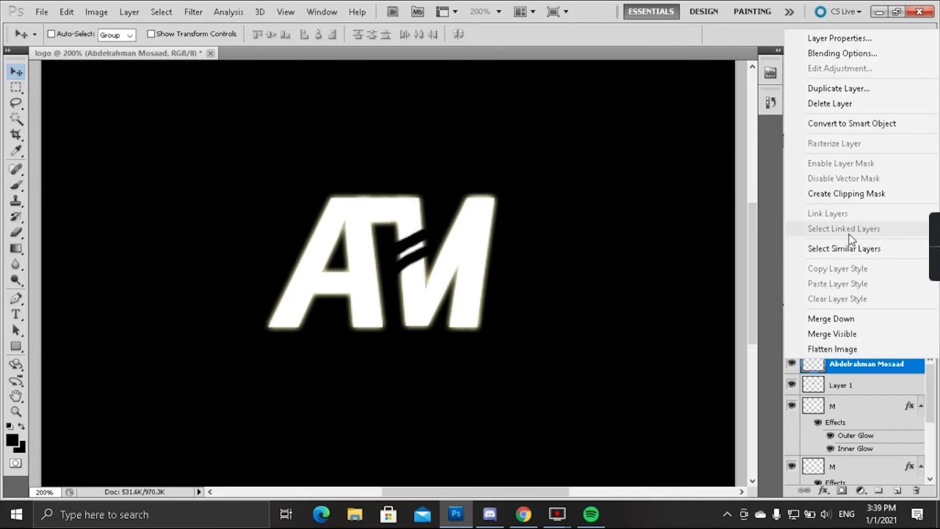
left_click(159, 224)
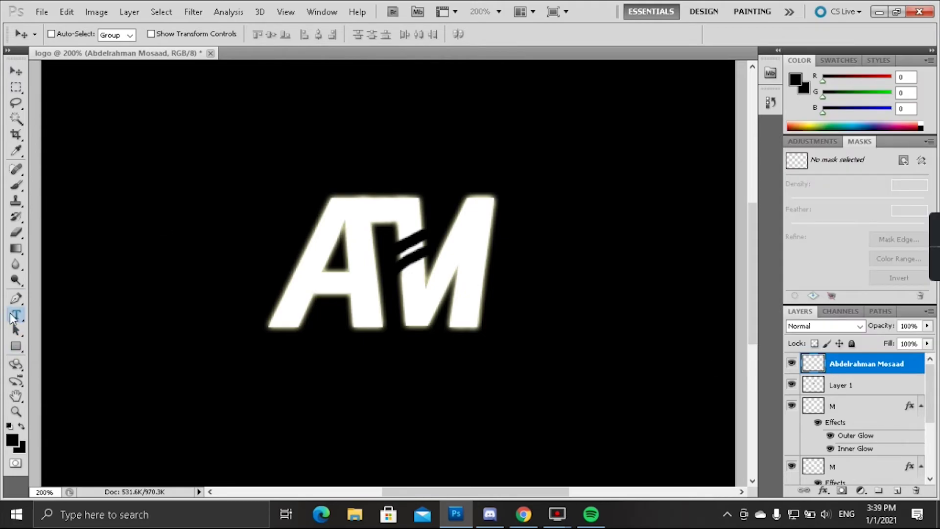
- Add the owner's full name as 11 pt Myriad Pro Bold Italic text just below the monogram
left_click(14, 316)
left_click(303, 34)
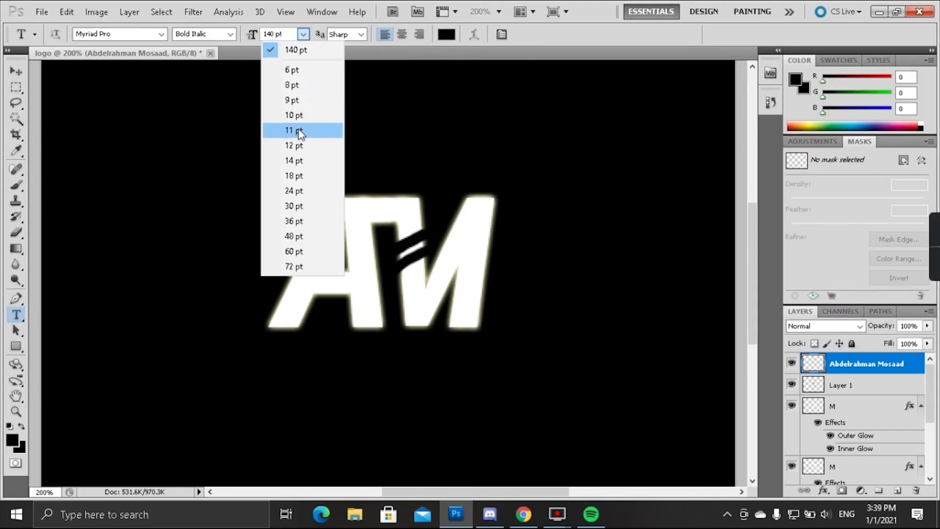
left_click(300, 130)
left_click(270, 342)
type("A")
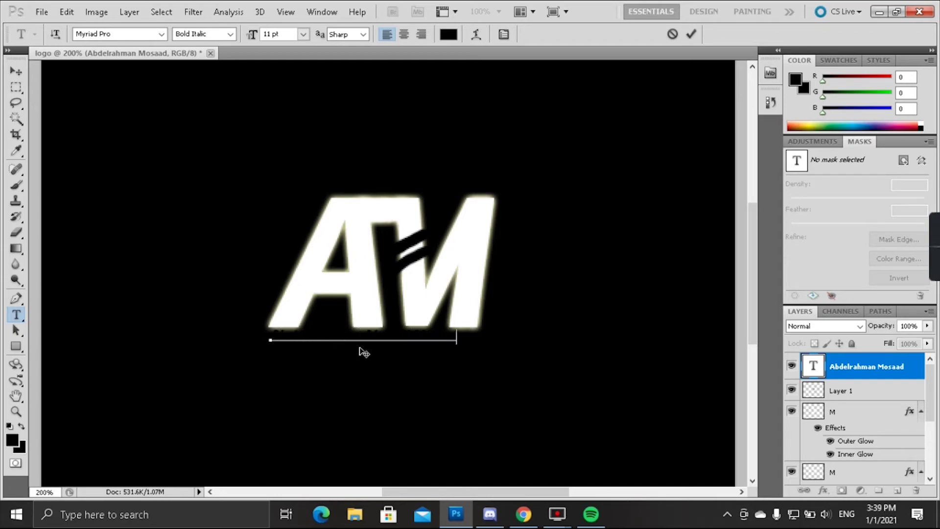
- Recolor the name text white and move it slightly so it sits clear beneath the monogram
left_click_drag(468, 335, 276, 335)
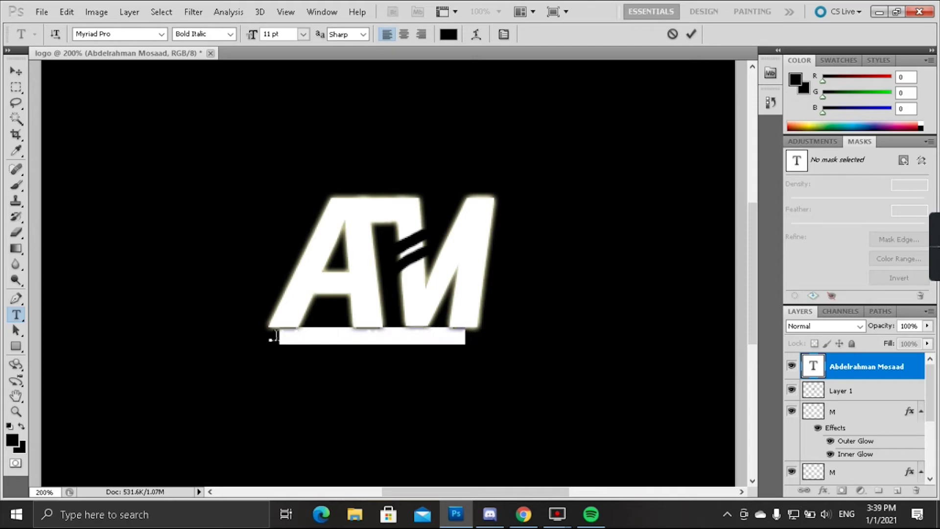
left_click(921, 123)
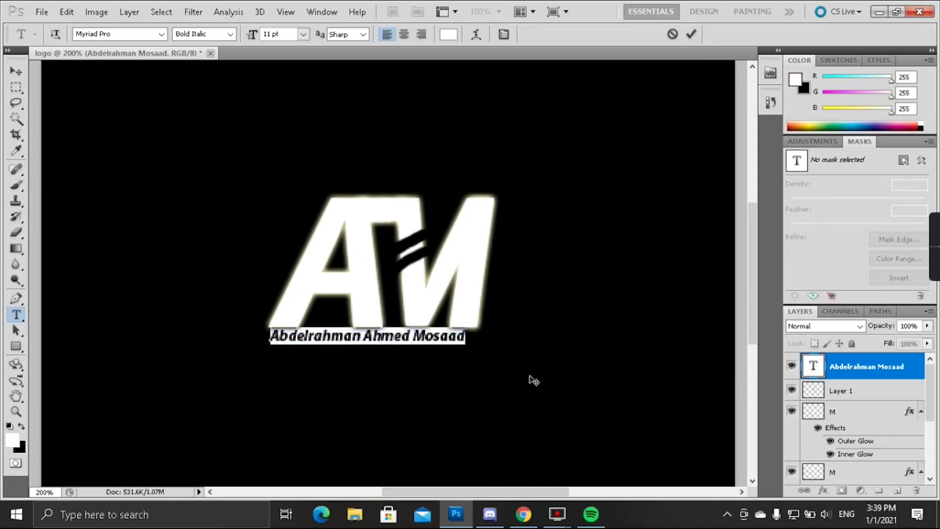
left_click(275, 337)
left_click(16, 72)
left_click_drag(425, 352, 432, 358)
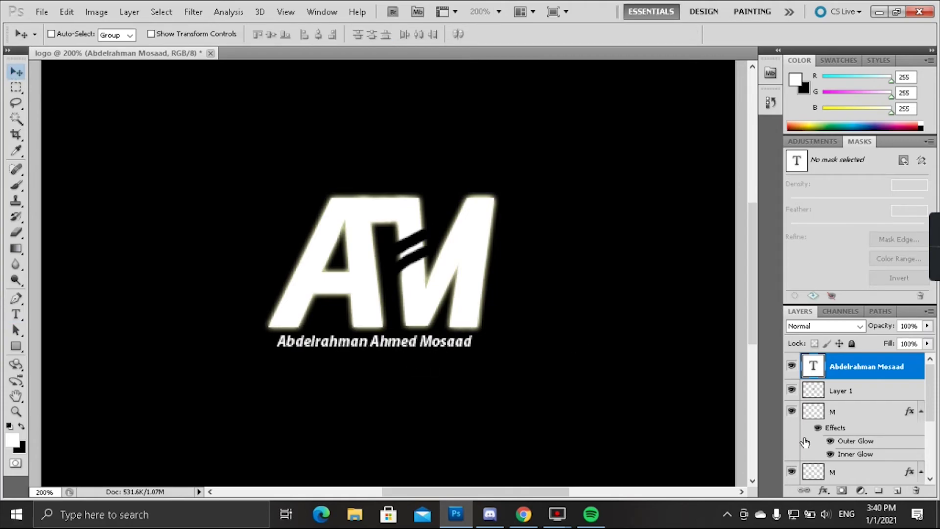
- Add an Inner Glow to the name text using a custom plain white gradient with its stops at 100%
right_click(854, 376)
left_click(730, 126)
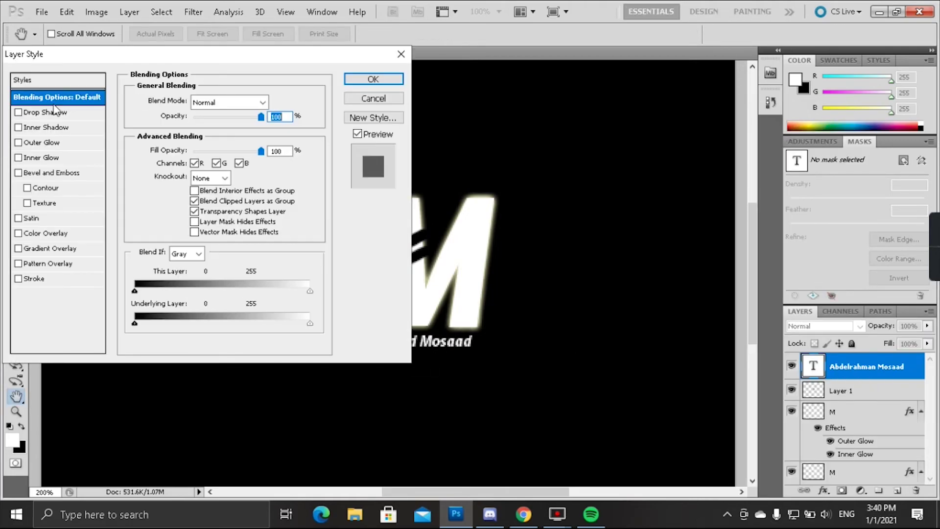
left_click(22, 158)
left_click(270, 147)
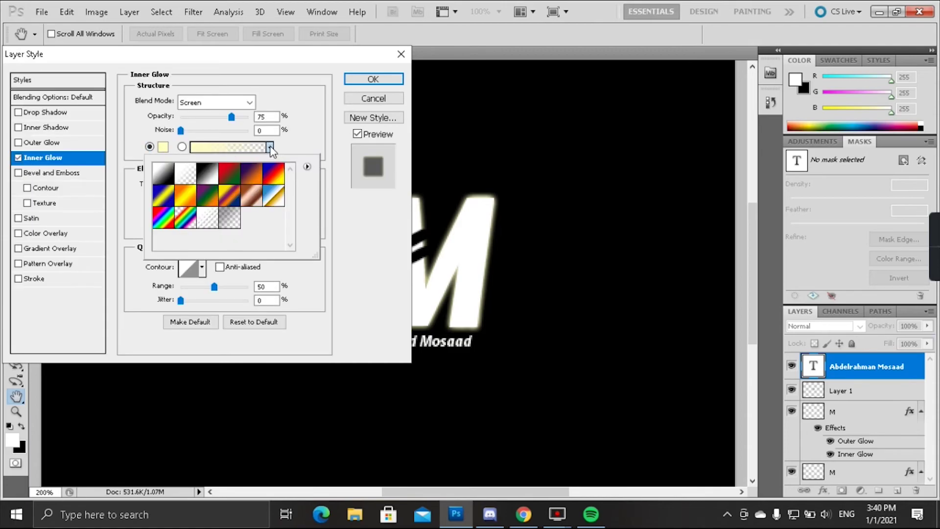
left_click(249, 151)
left_click_drag(346, 259, 612, 268)
left_click_drag(344, 293, 596, 293)
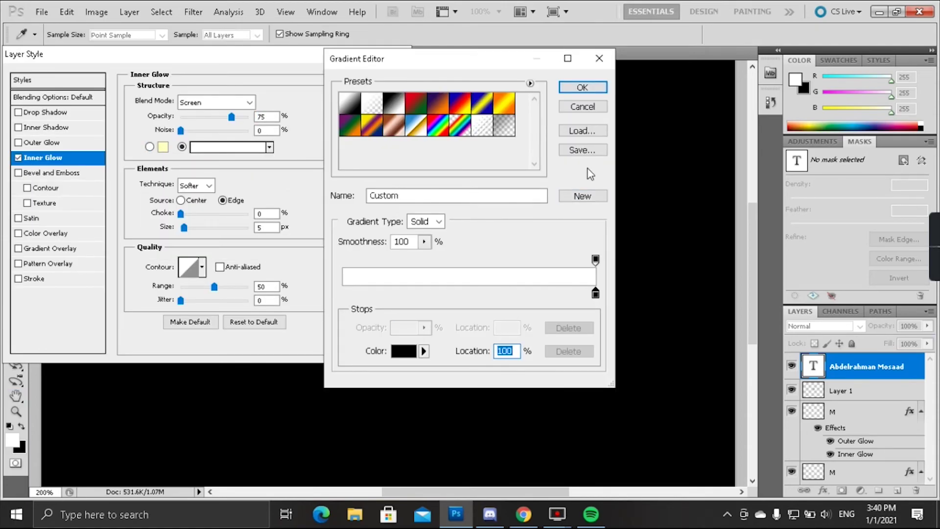
left_click(582, 89)
- Set the name text's inner glow to 69% noise and 27 px size
type("69")
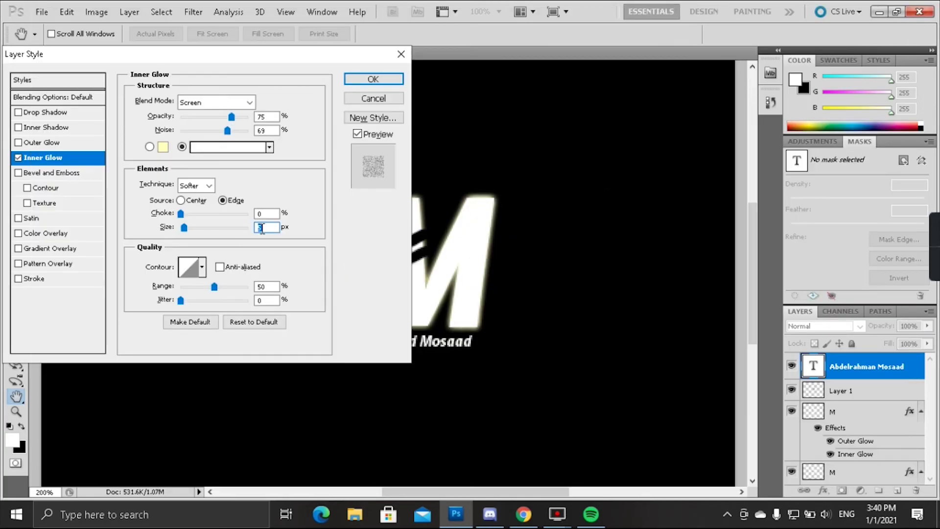
type("27")
double_click(261, 299)
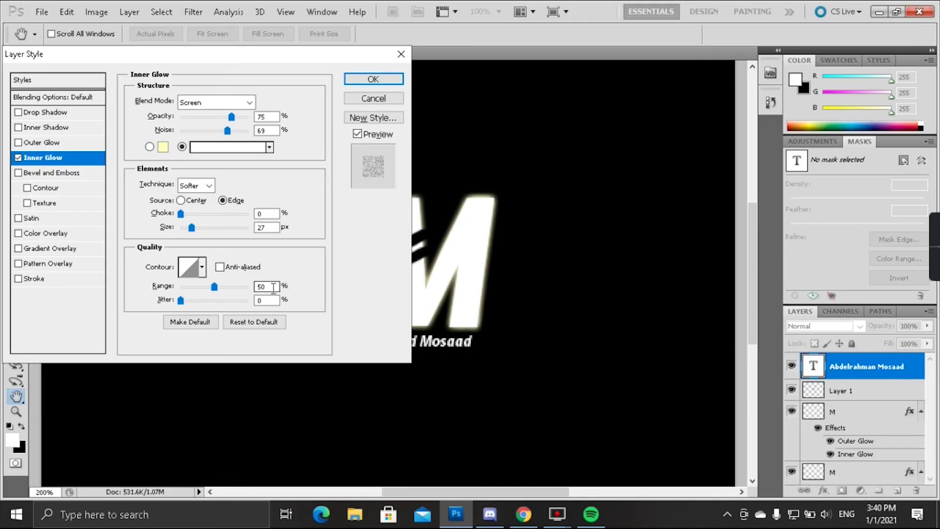
- Add an Outer Glow to the name text and apply the layer style
left_click(60, 141)
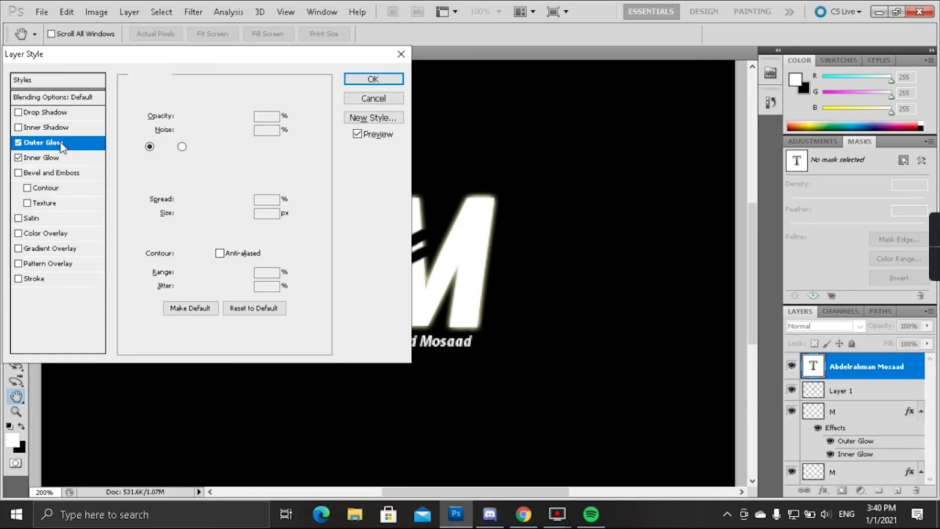
left_click(373, 79)
key("ctrl+minus")
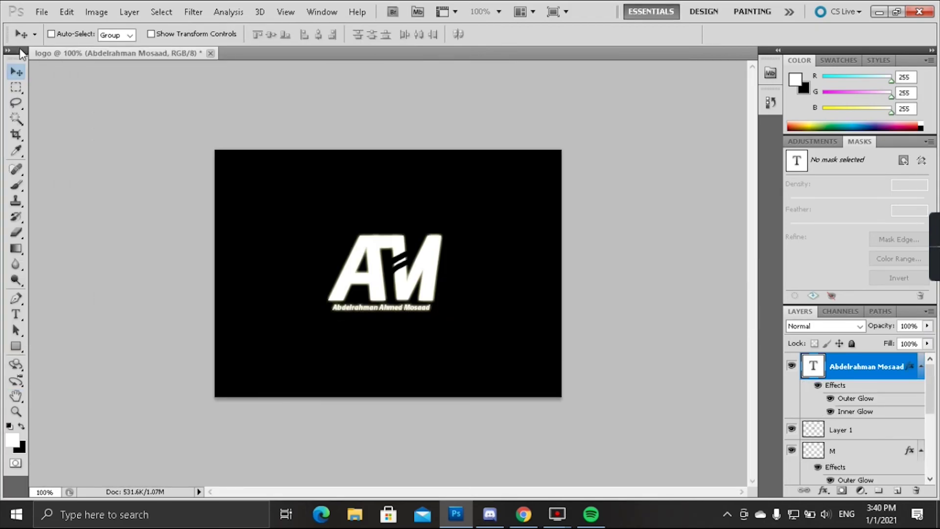
left_click(41, 12)
mouse_move(111, 314)
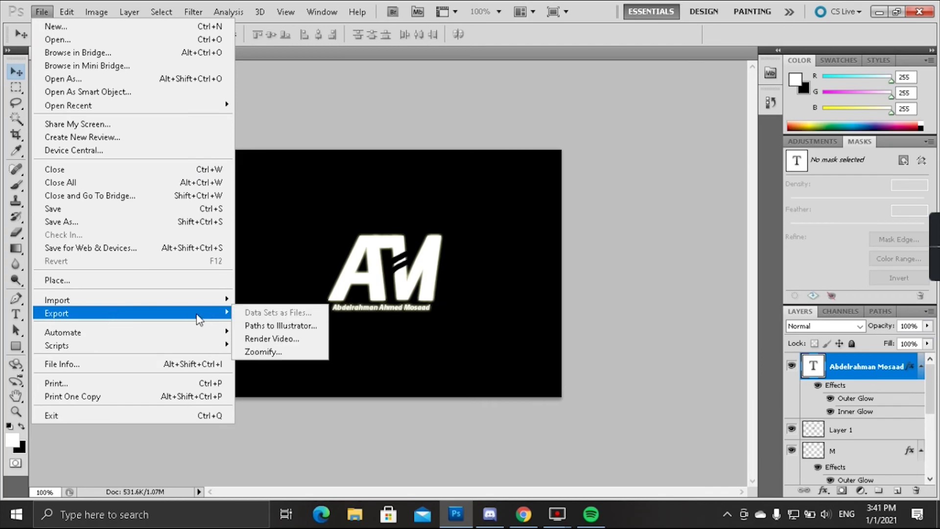
mouse_move(208, 301)
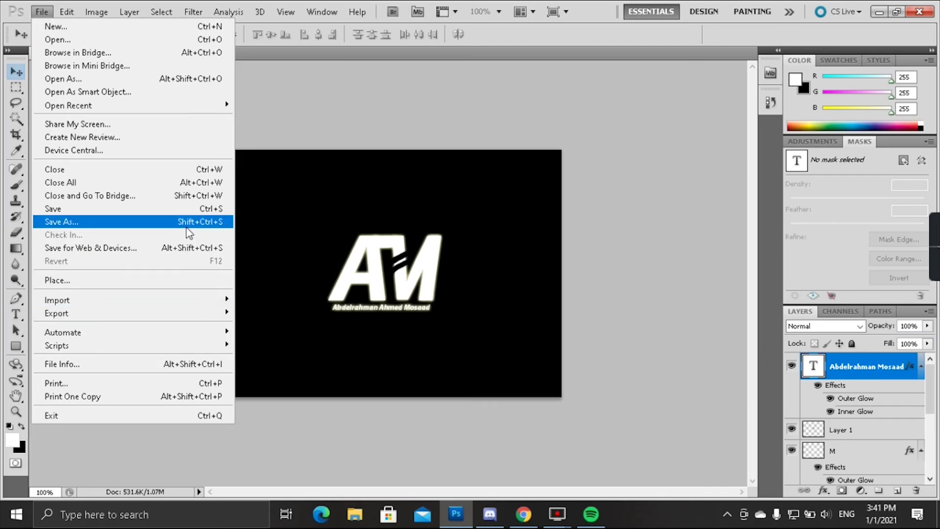
left_click(61, 221)
left_click(625, 288)
- Start a Render Video export of logo.jpg and choose the Desktop as its destination folder
left_click(42, 8)
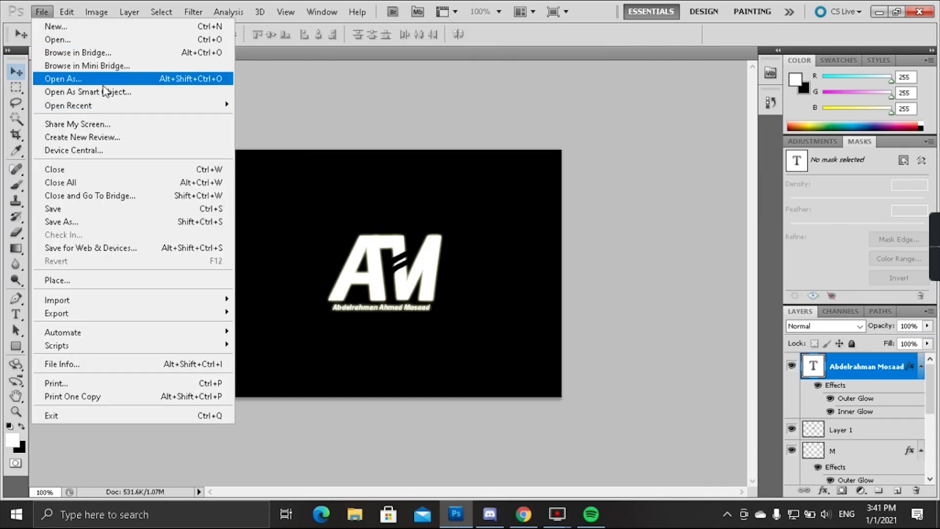
mouse_move(223, 319)
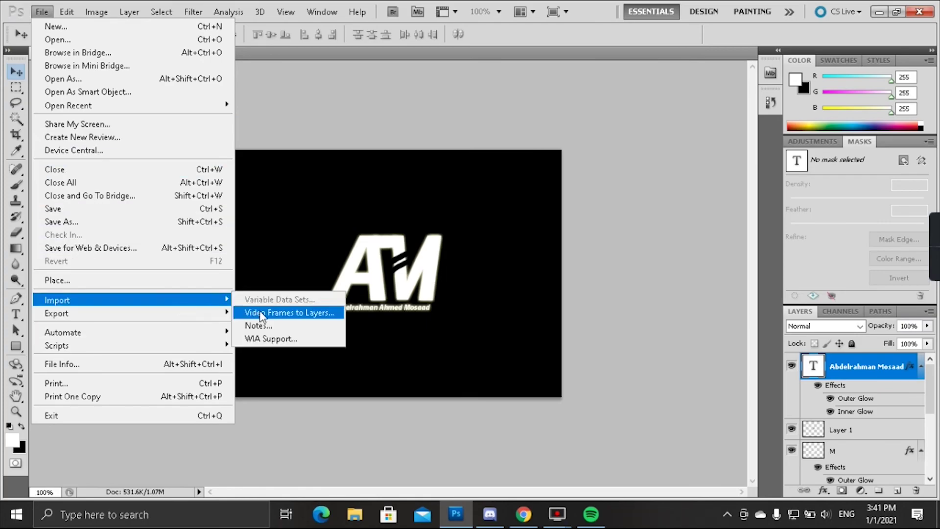
left_click(264, 343)
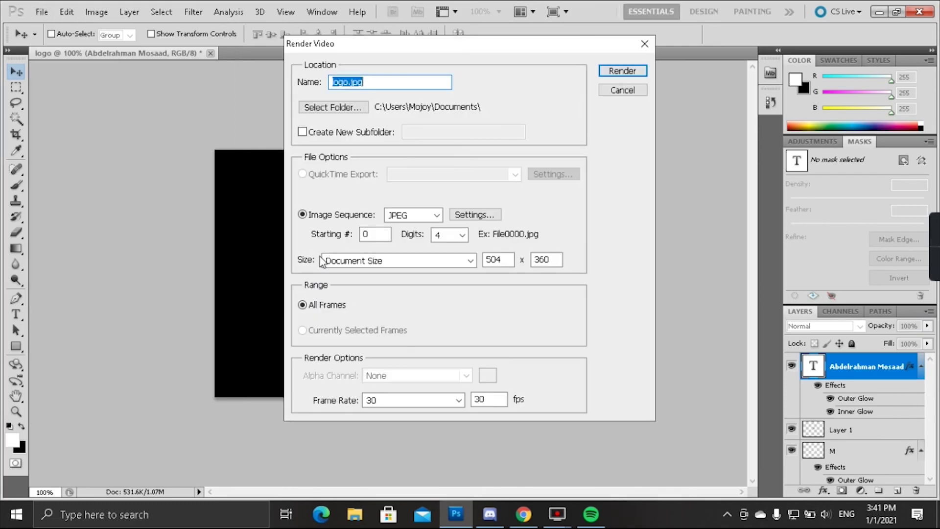
left_click(360, 106)
left_click(427, 208)
left_click(484, 346)
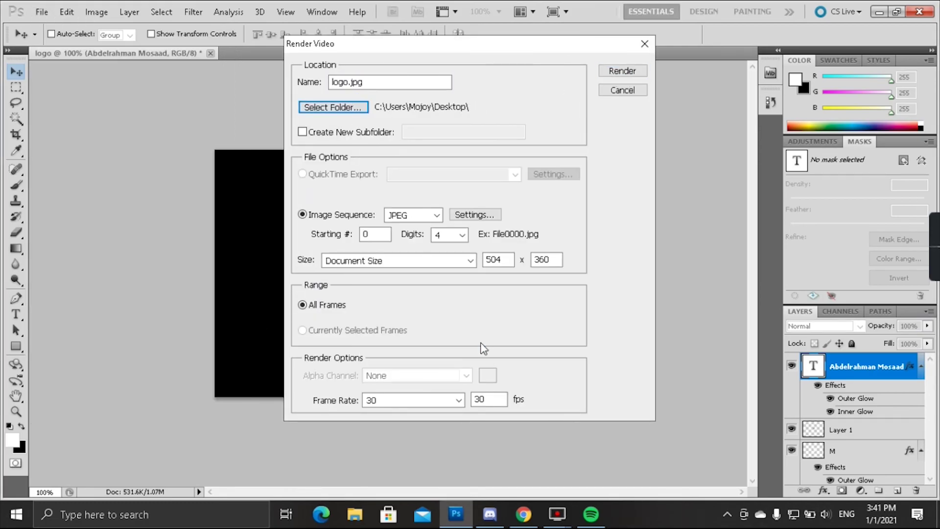
- Render the logo as a JPEG and adjust the image quality in the JPEG options
left_click(622, 71)
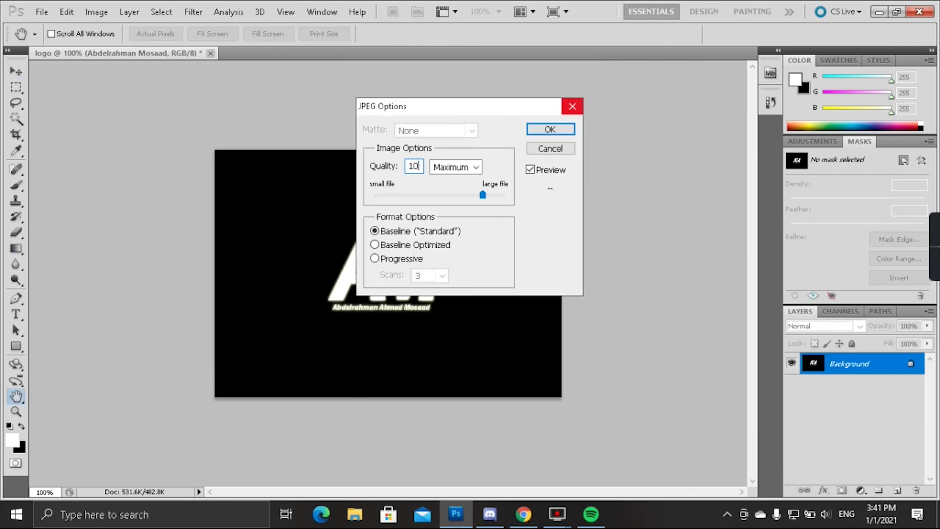
left_click(482, 195)
left_click(460, 199)
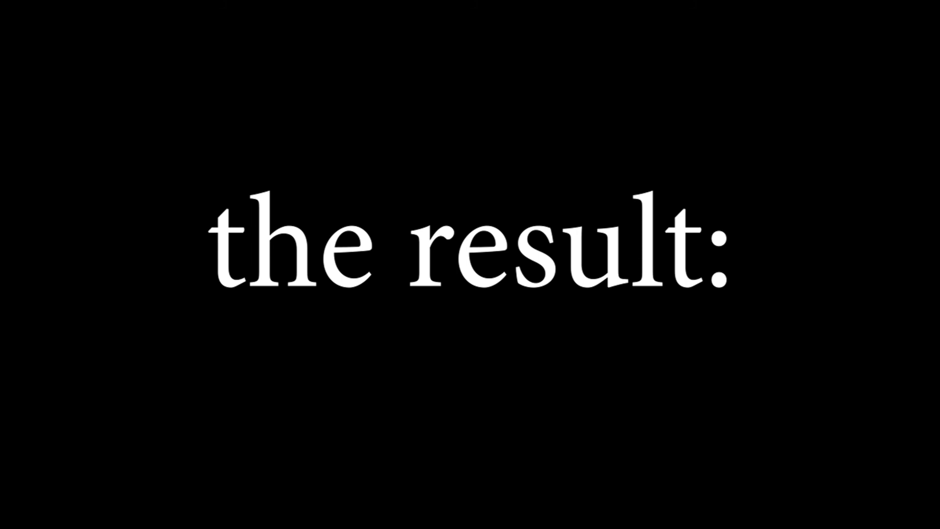